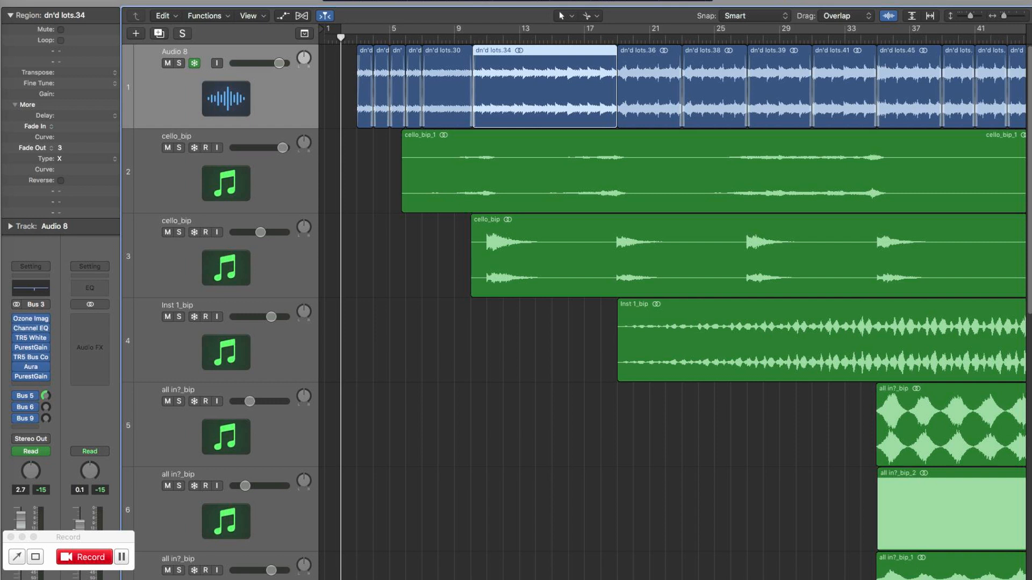
# - Fit the whole arrangement in view, select all regions on the Audio 8 track and play the song through to its end
pyautogui.click(549, 426)
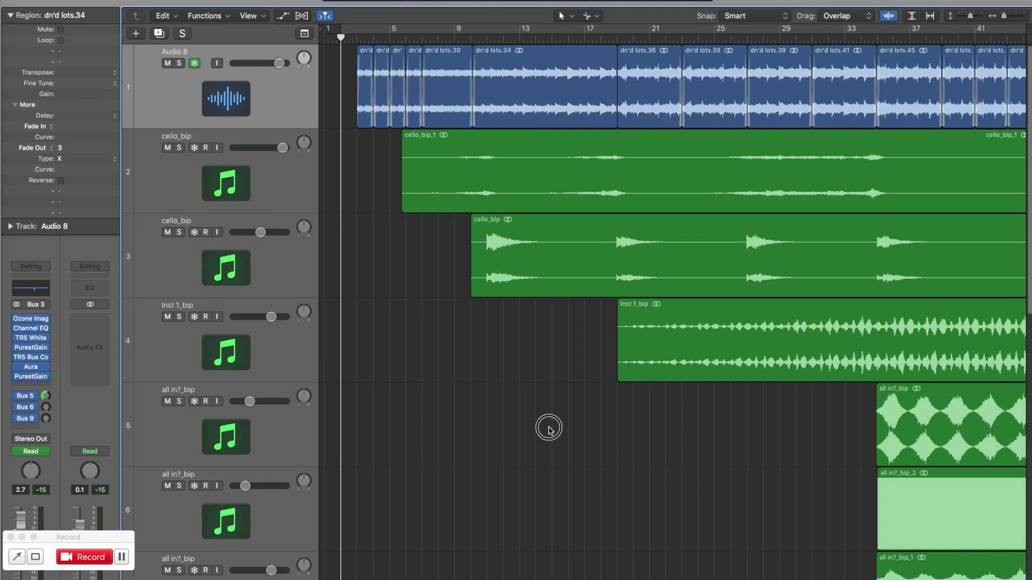
pyautogui.press('z')
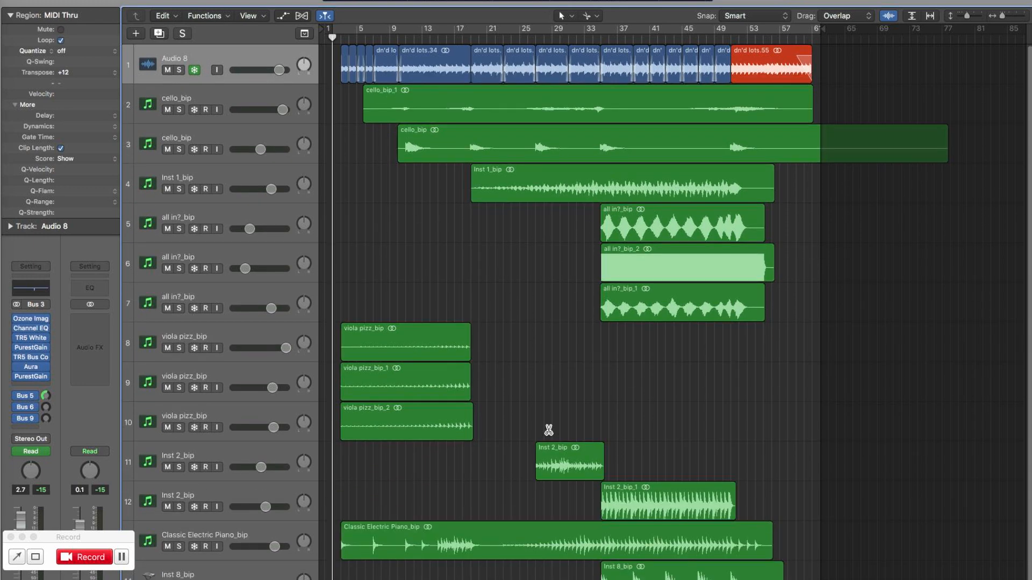
pyautogui.click(260, 54)
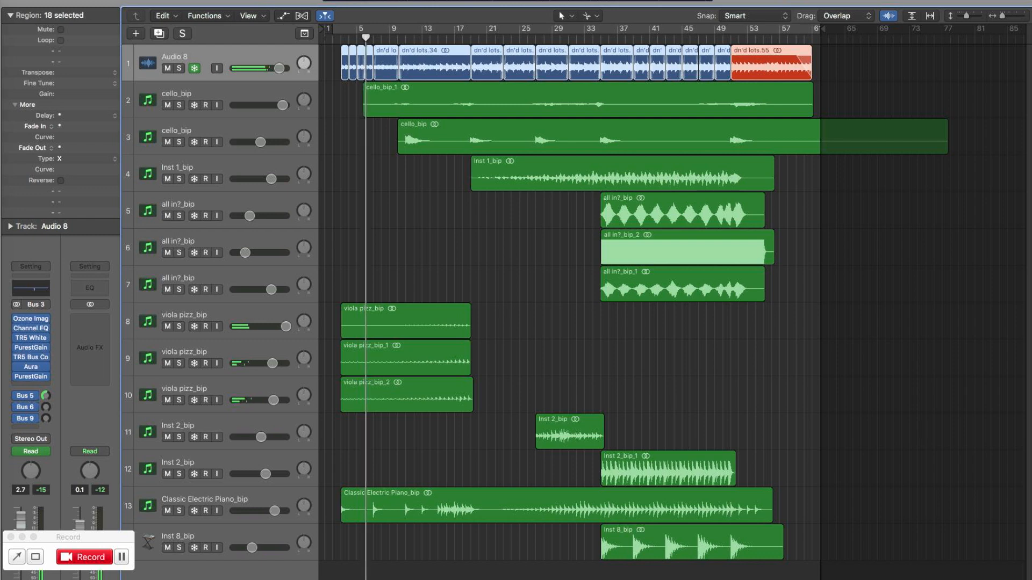
pyautogui.press('super+Tab')
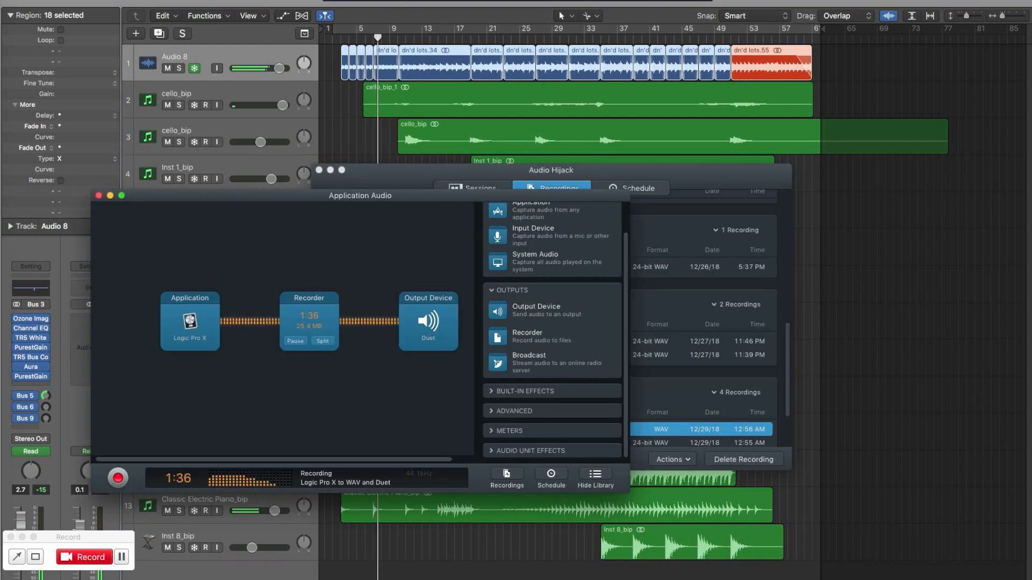
pyautogui.press('super+Tab')
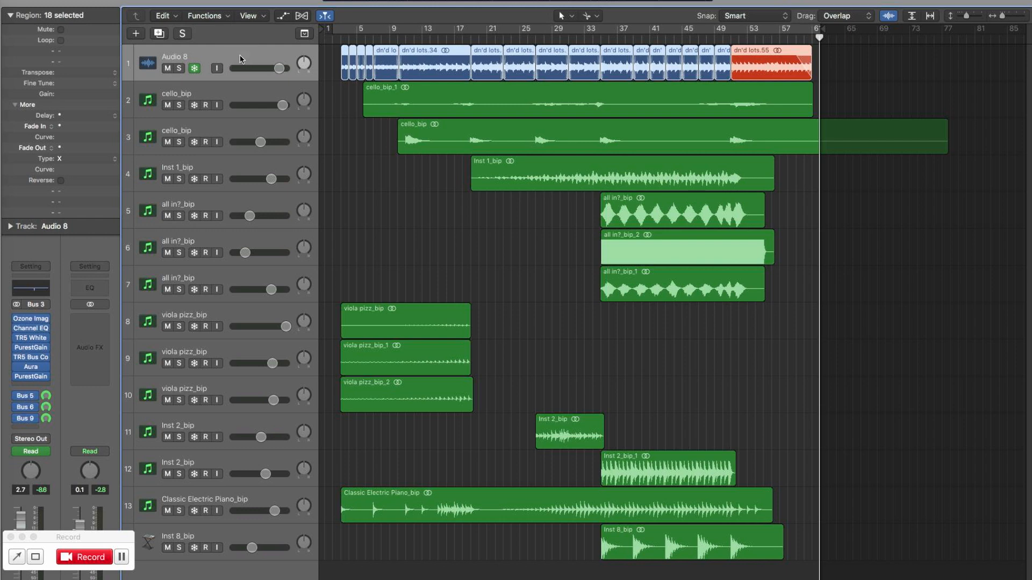
# - Examine the opening Audio 8 regions enlarged, from bar 1 up to about bar 7
pyautogui.press('super+Right')
pyautogui.press('super+Right')
pyautogui.press('super+Right')
pyautogui.press('super+Right')
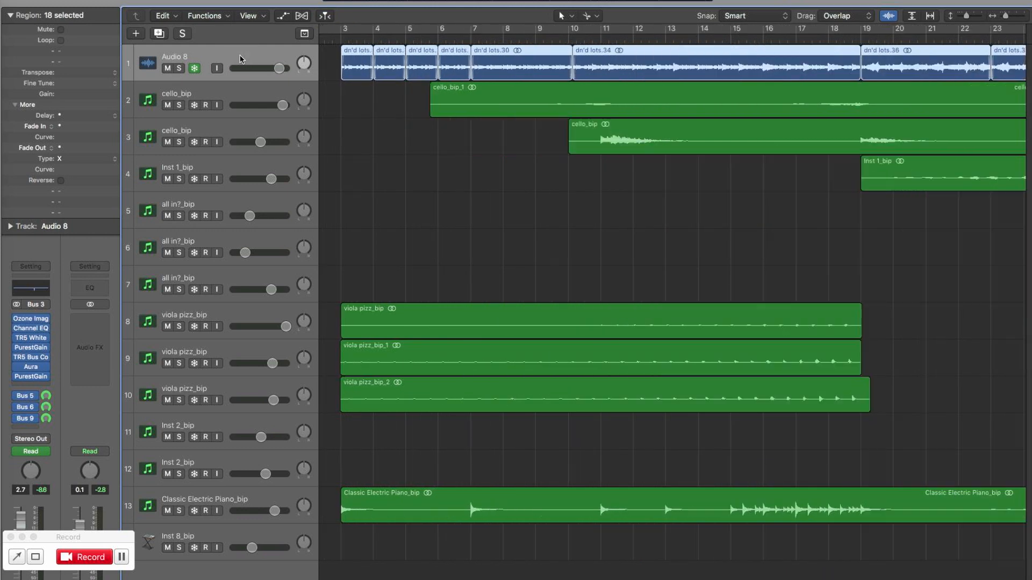
pyautogui.press('super+Down')
pyautogui.press('super+Down')
pyautogui.press('super+Down')
pyautogui.press('super+Down')
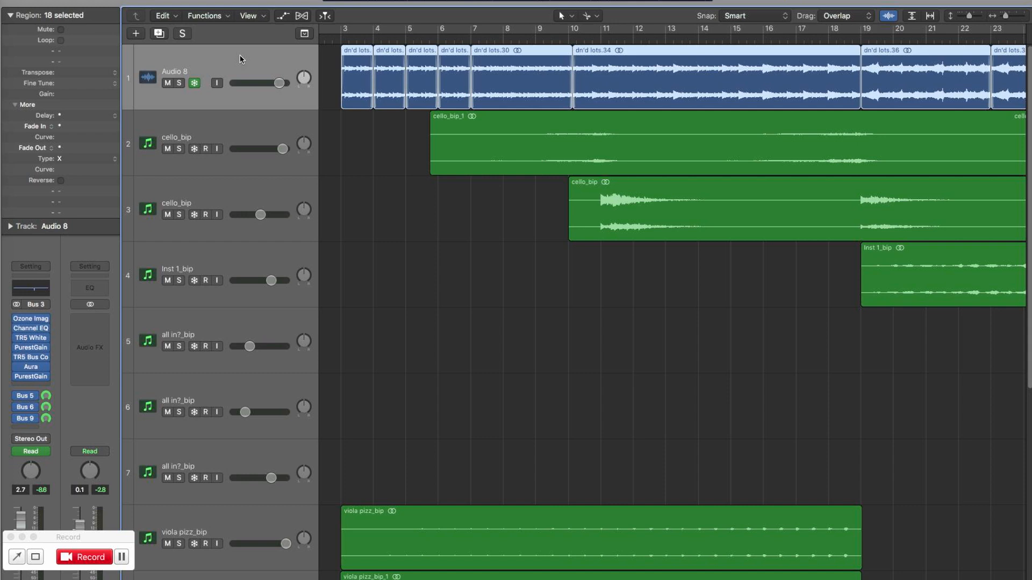
pyautogui.press('super+Right')
pyautogui.press('super+Down')
pyautogui.press('super+Down')
pyautogui.press('super+Right')
pyautogui.press('super+Right')
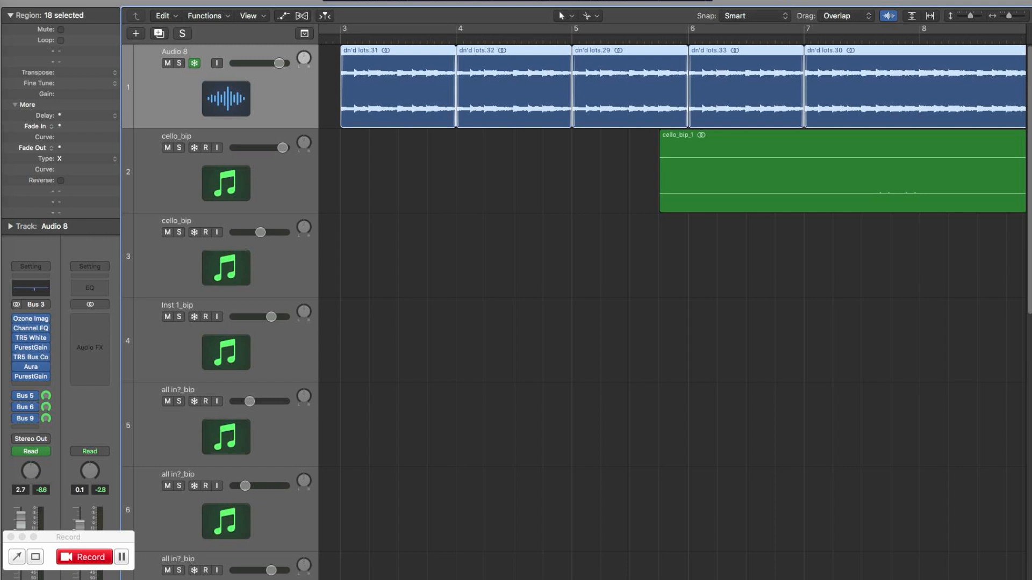
pyautogui.hscroll(-8, 672, 301)
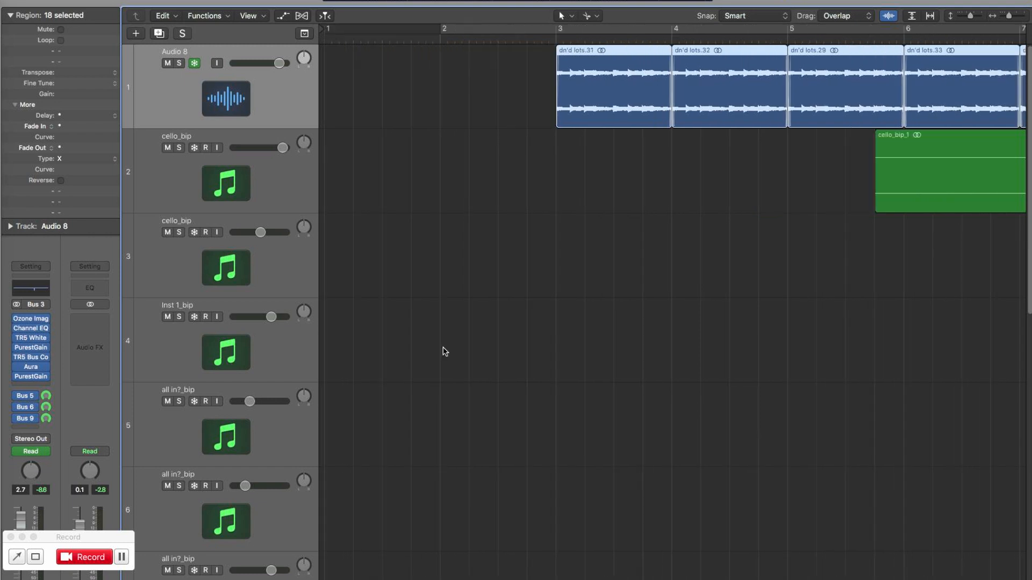
# - Solo the Audio 8 track and play it from bar 3
pyautogui.click(180, 63)
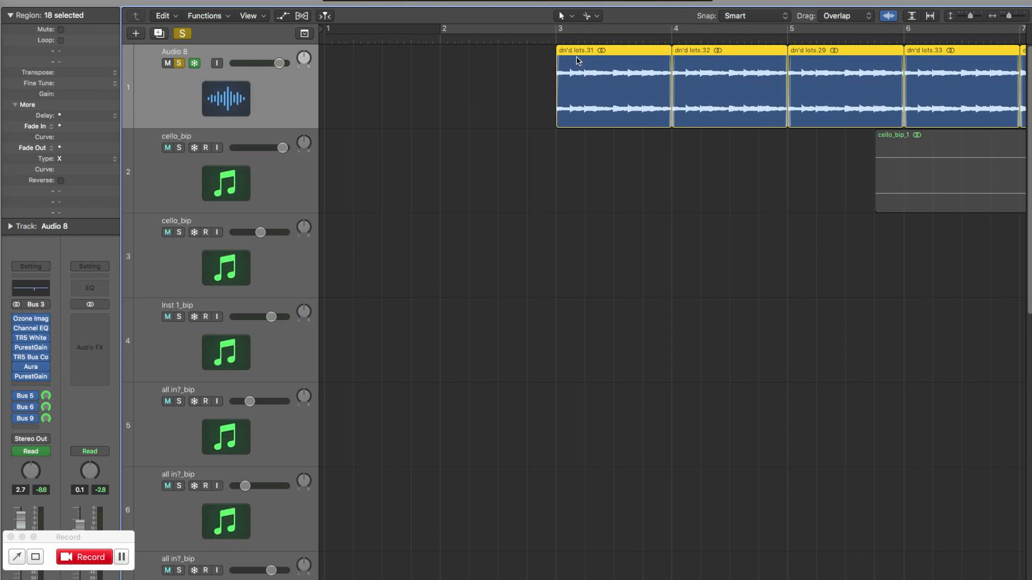
pyautogui.click(556, 40)
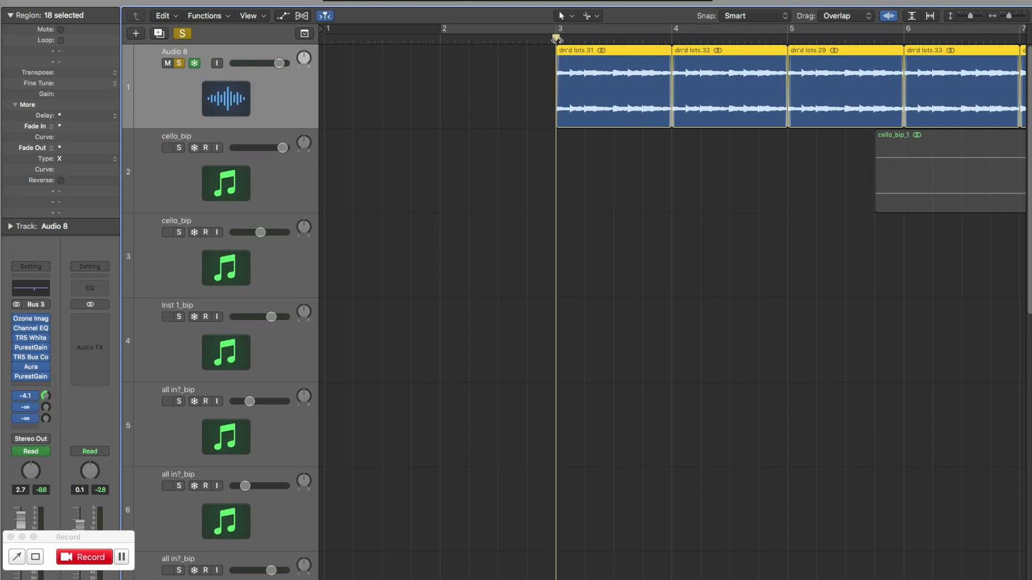
pyautogui.press('space')
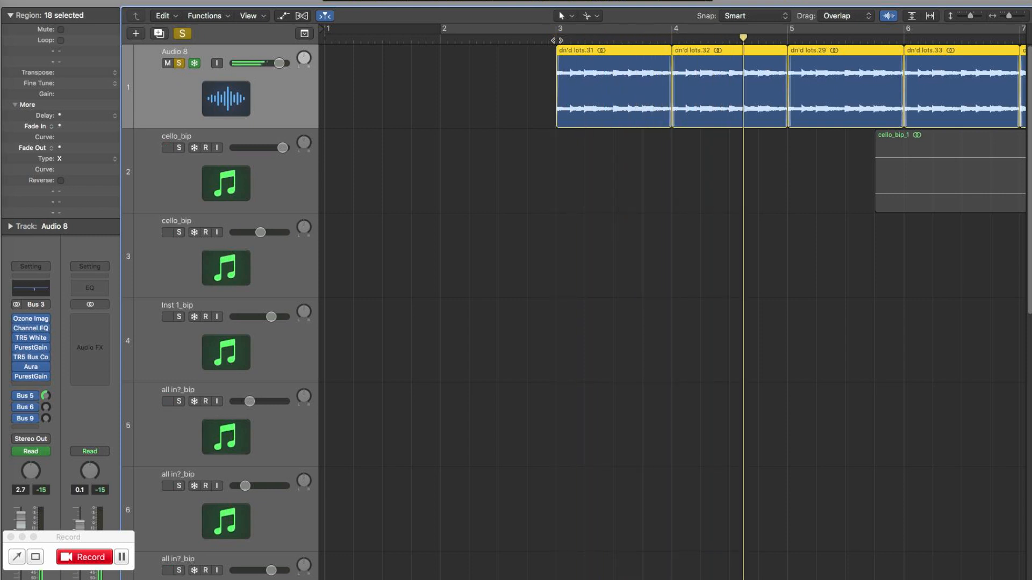
# - Stop playback and select the Audio 8 regions between dn'd lots.31 and dn'd lots.34 one by one to examine the loop cuts
pyautogui.press('super+Left')
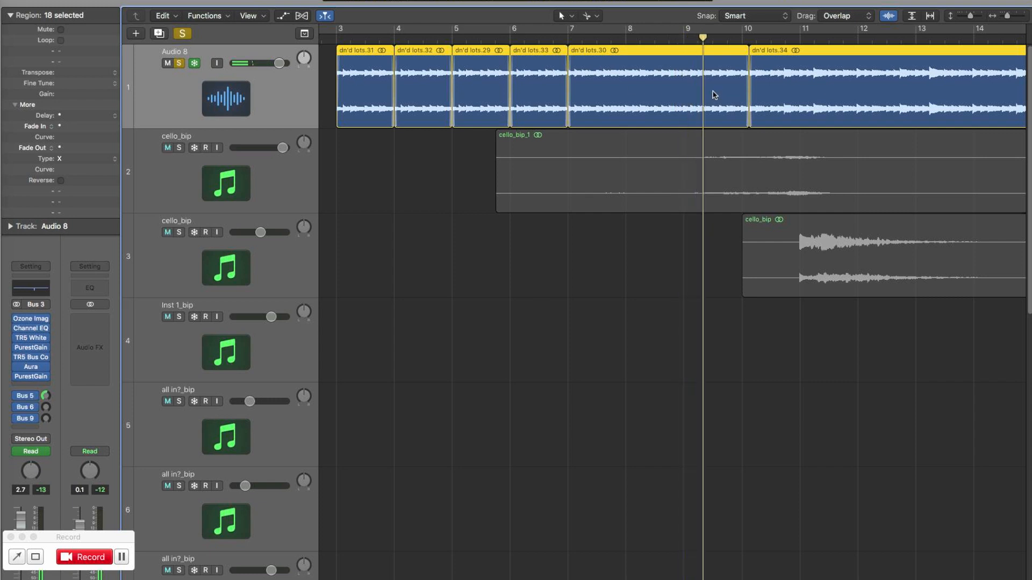
pyautogui.click(375, 78)
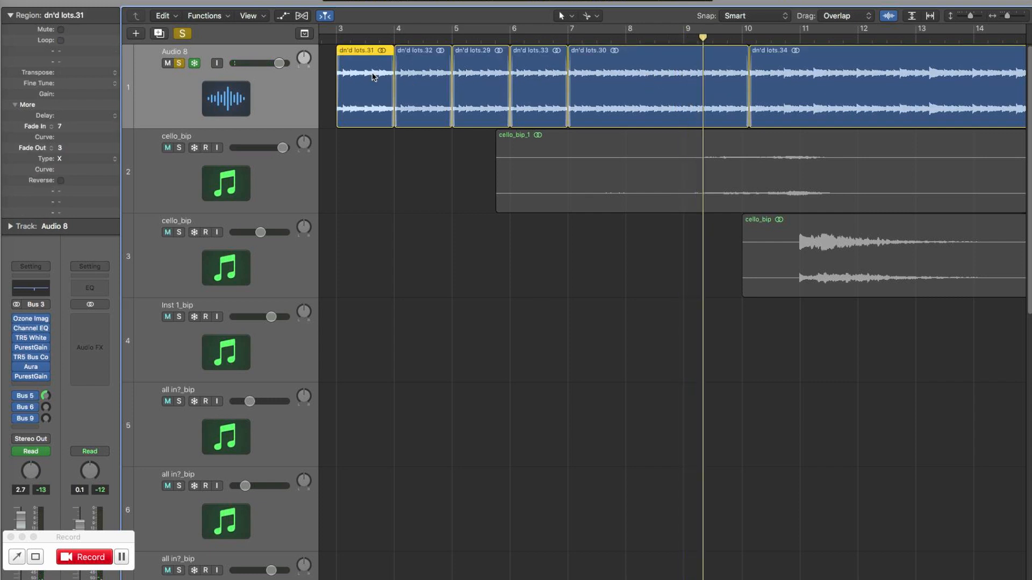
pyautogui.click(433, 86)
pyautogui.click(475, 94)
pyautogui.click(540, 102)
pyautogui.click(611, 98)
pyautogui.click(793, 96)
pyautogui.click(598, 76)
pyautogui.click(445, 92)
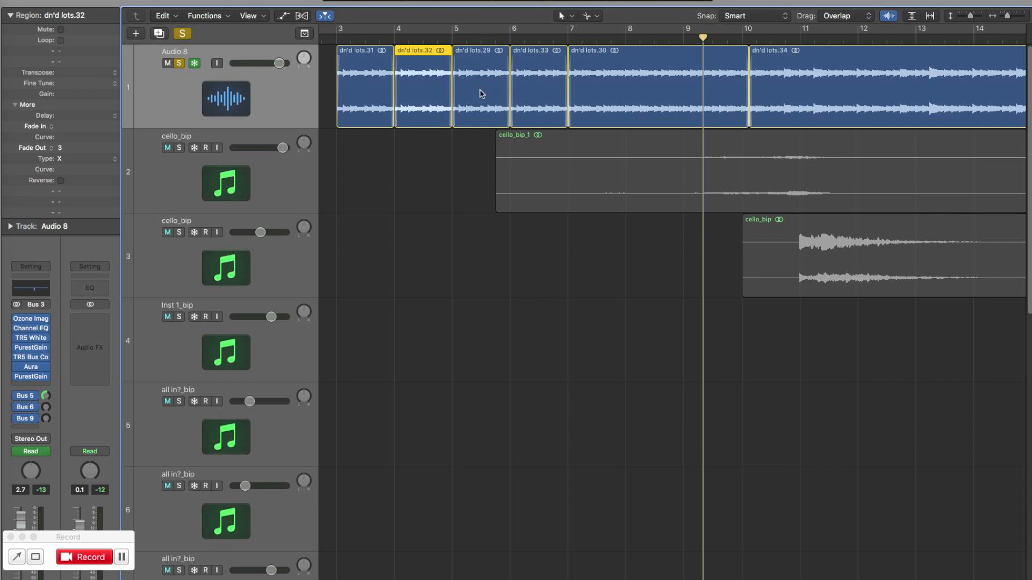
pyautogui.click(529, 94)
pyautogui.click(375, 95)
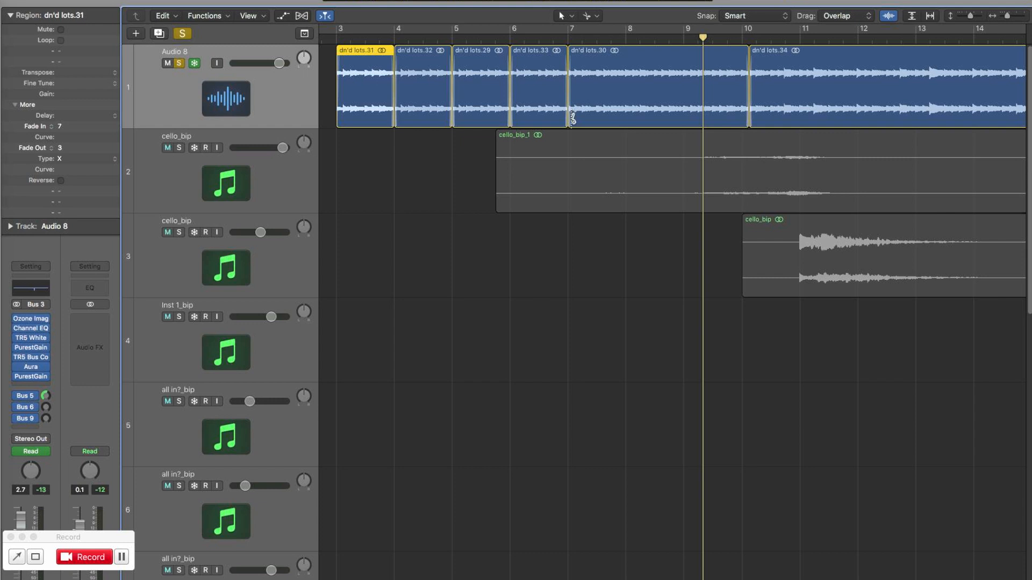
# - Play the soloed dn'd lots.34 region from bar 11, and again from about bar 16
pyautogui.press('super+Left')
pyautogui.press('super+Left')
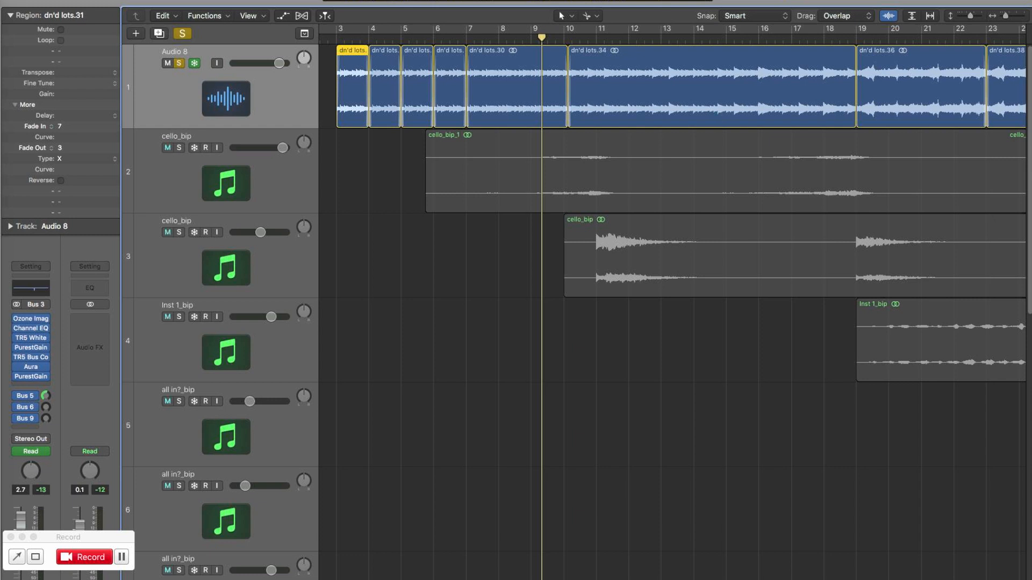
pyautogui.hscroll(5, 672, 301)
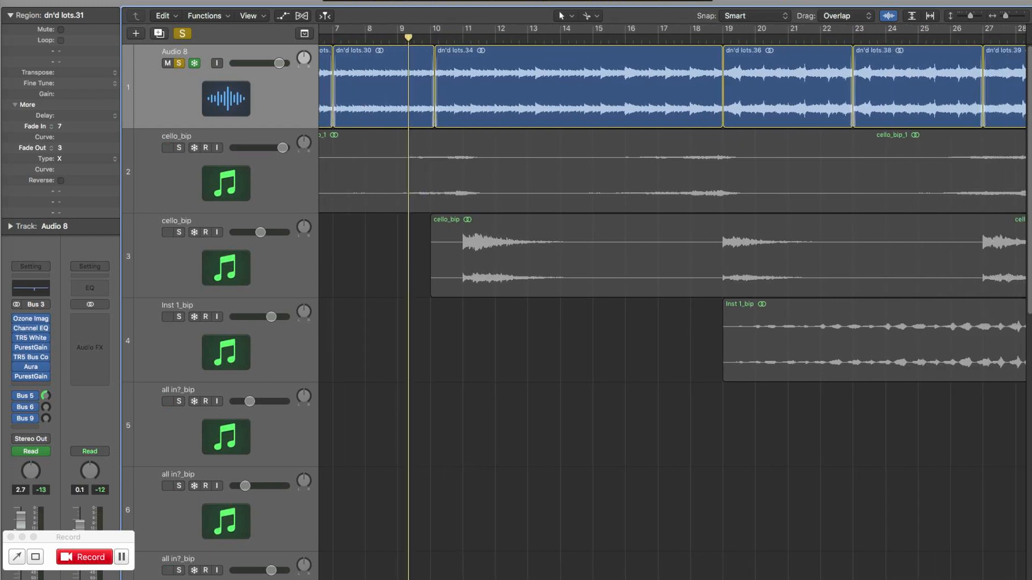
pyautogui.doubleClick(462, 37)
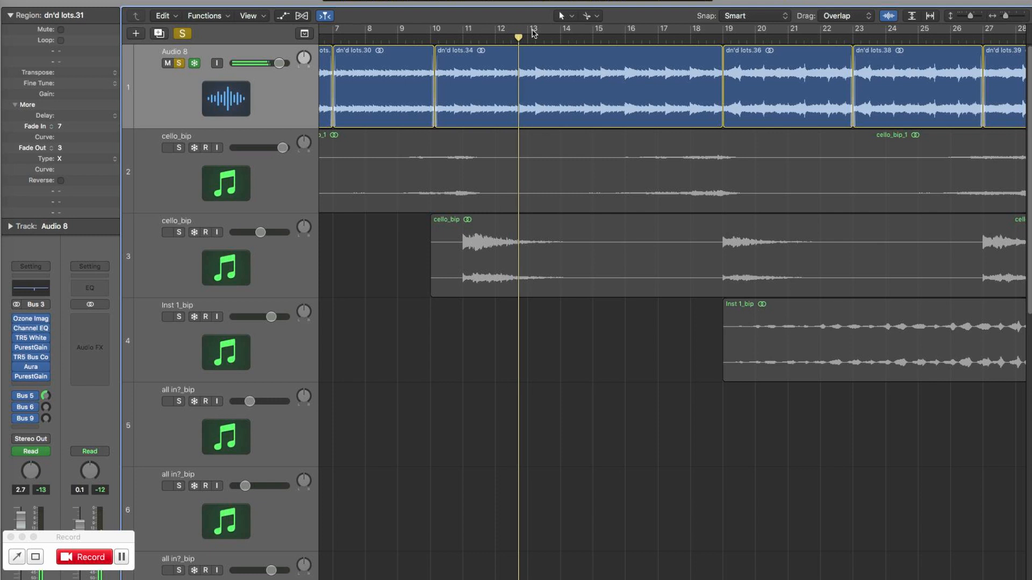
pyautogui.click(623, 39)
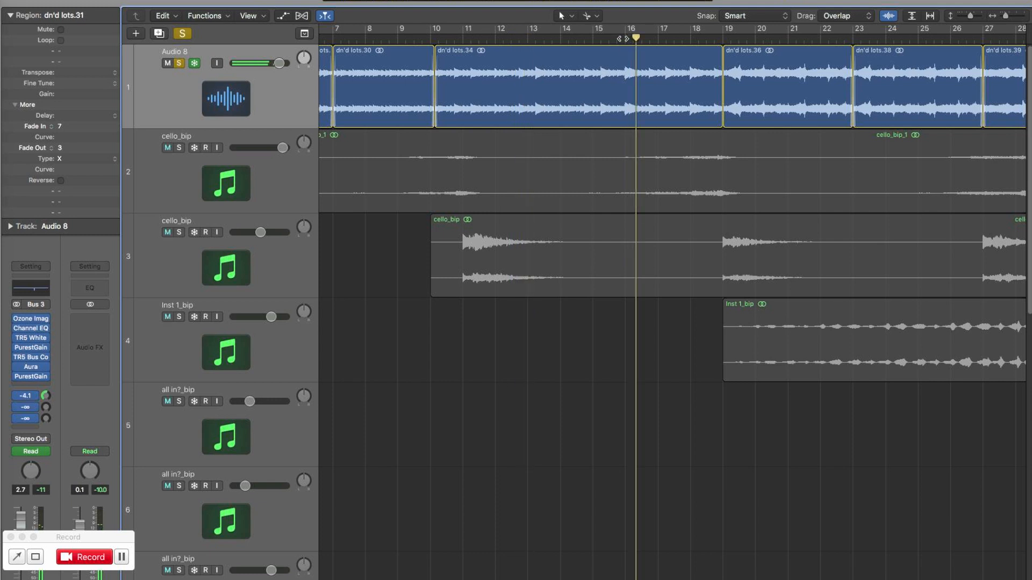
# - Select the dn'd lots.36 region and play the soloed track from bar 19
pyautogui.click(751, 72)
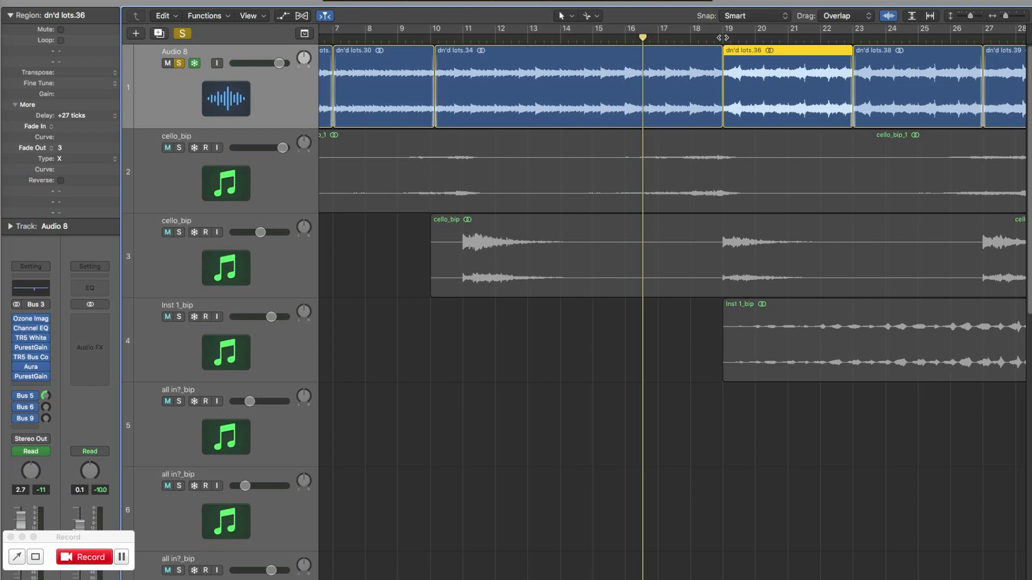
pyautogui.click(723, 37)
pyautogui.press('space')
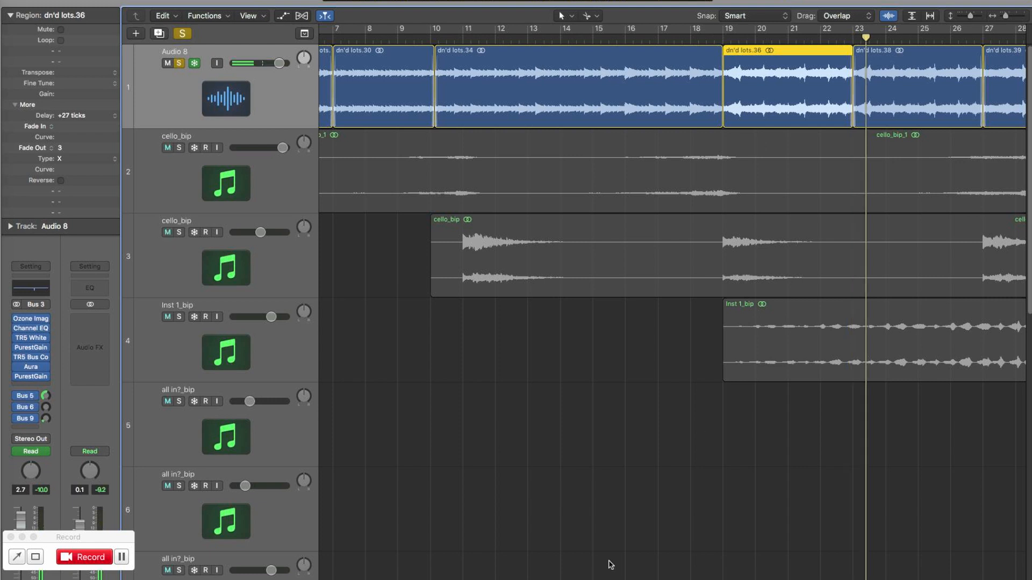
# - Play the soloed Audio 8 track from bar 27, where the dn'd lots.39 region begins
pyautogui.hscroll(5, 611, 564)
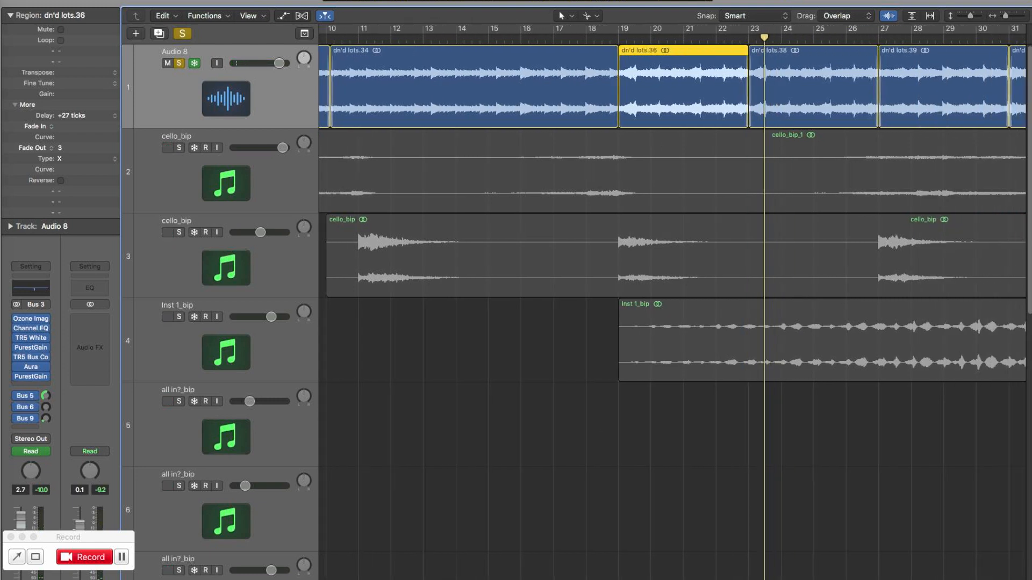
pyautogui.hscroll(6, 556, 380)
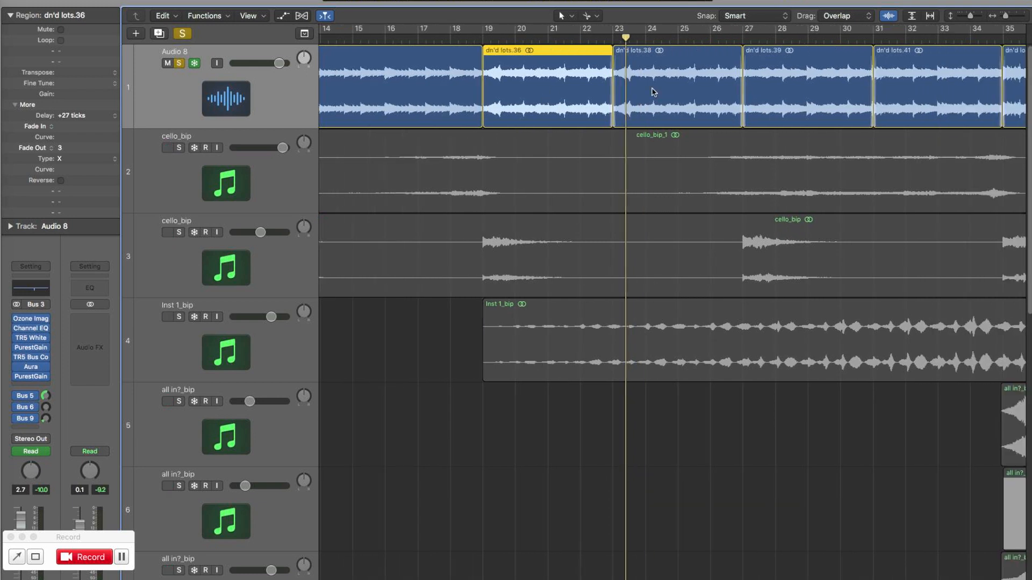
pyautogui.click(744, 39)
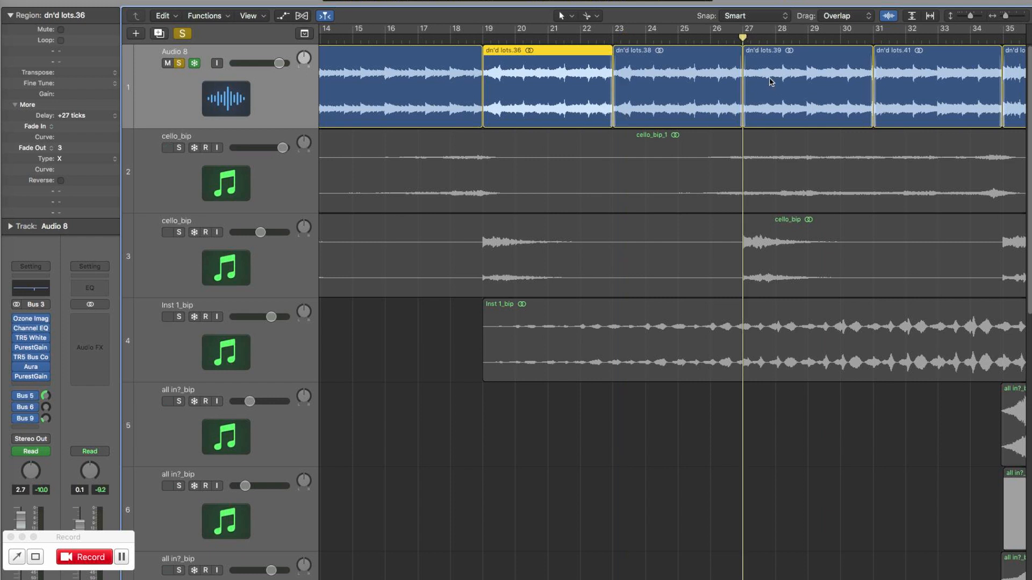
pyautogui.press('space')
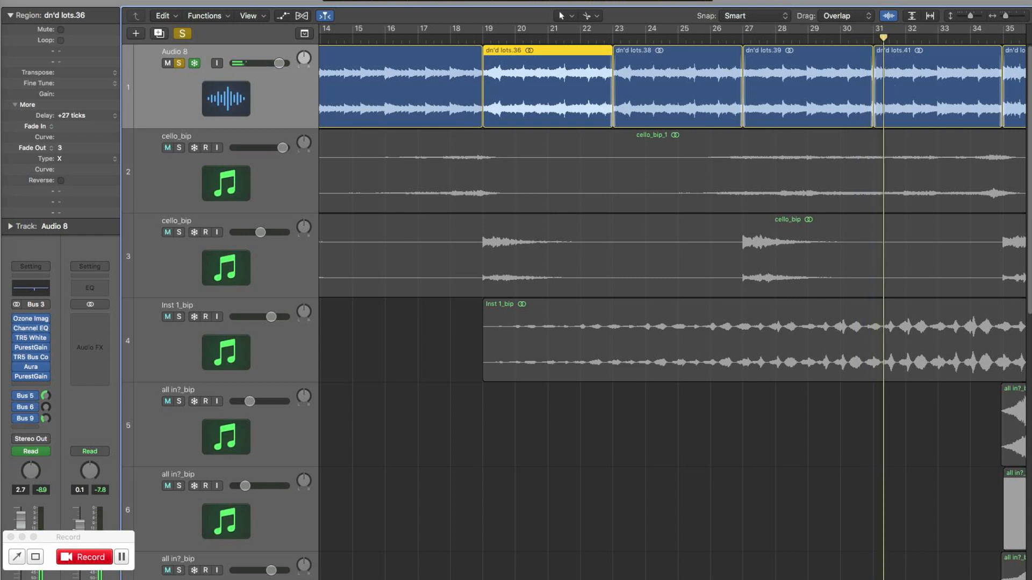
# - Move the floating Record window clear of the channel strip and lower the Audio 8 volume fader to 1.1
pyautogui.hscroll(9, 672, 312)
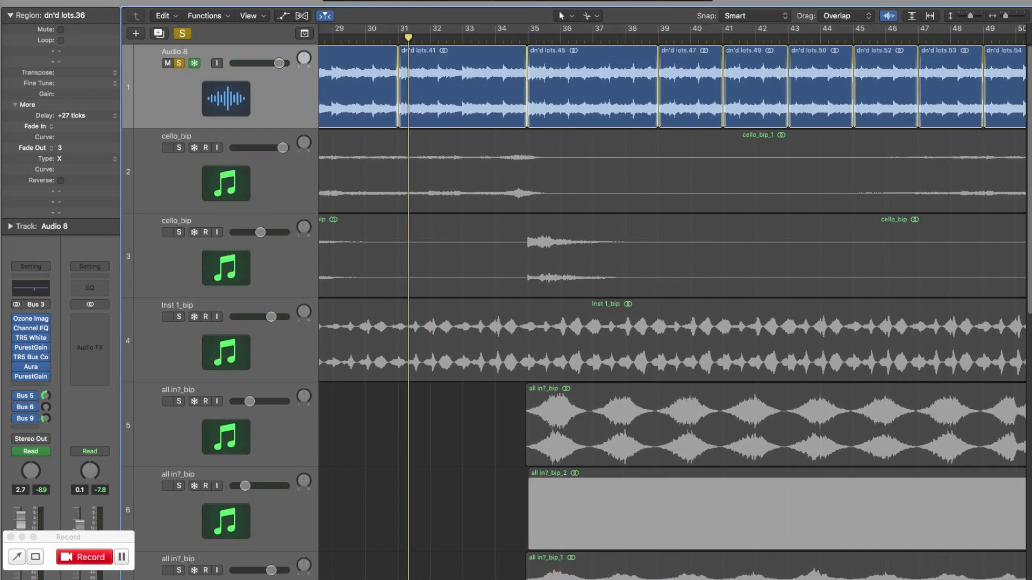
pyautogui.hscroll(-15, 672, 312)
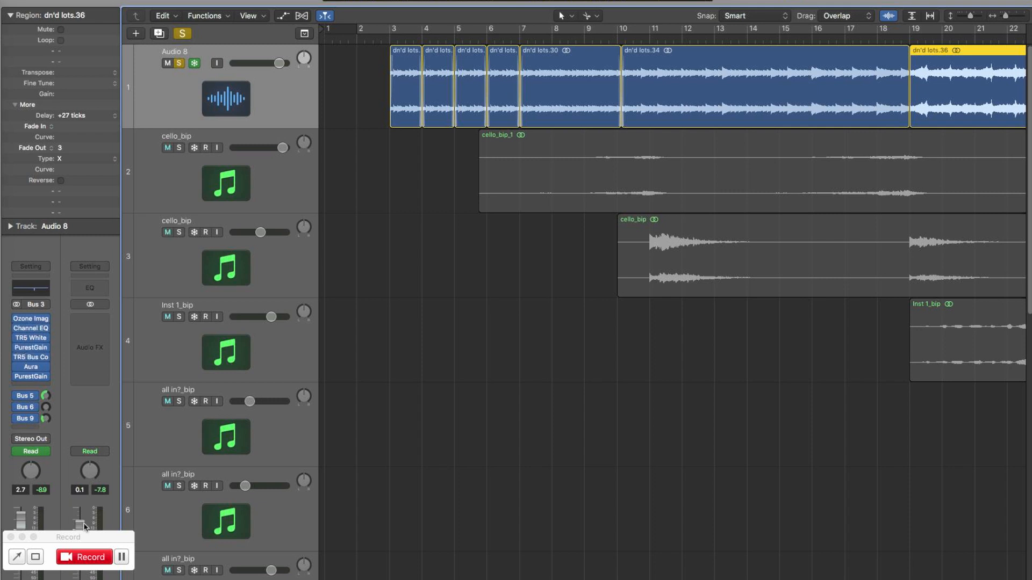
pyautogui.moveTo(90, 540); pyautogui.dragTo(430, 575)
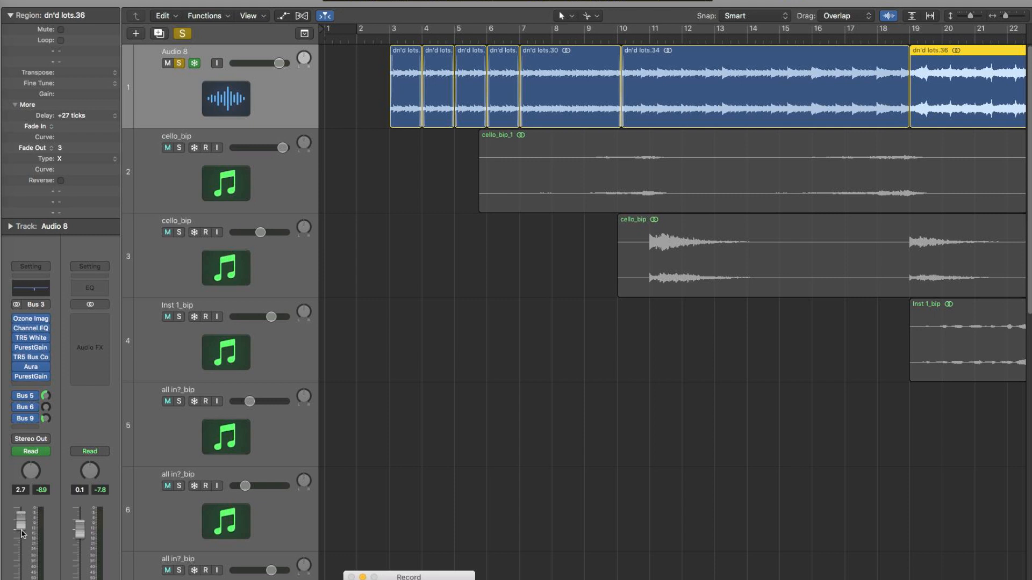
pyautogui.moveTo(20, 521)
pyautogui.mouseDown()
pyautogui.moveTo(20, 536)
pyautogui.moveTo(20, 521)
pyautogui.mouseUp()
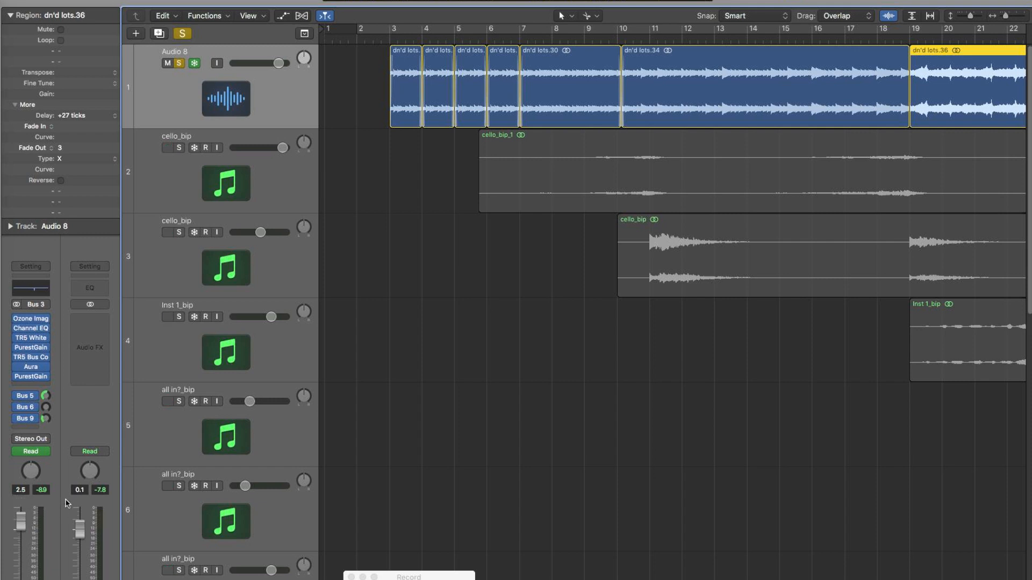
pyautogui.moveTo(34, 379)
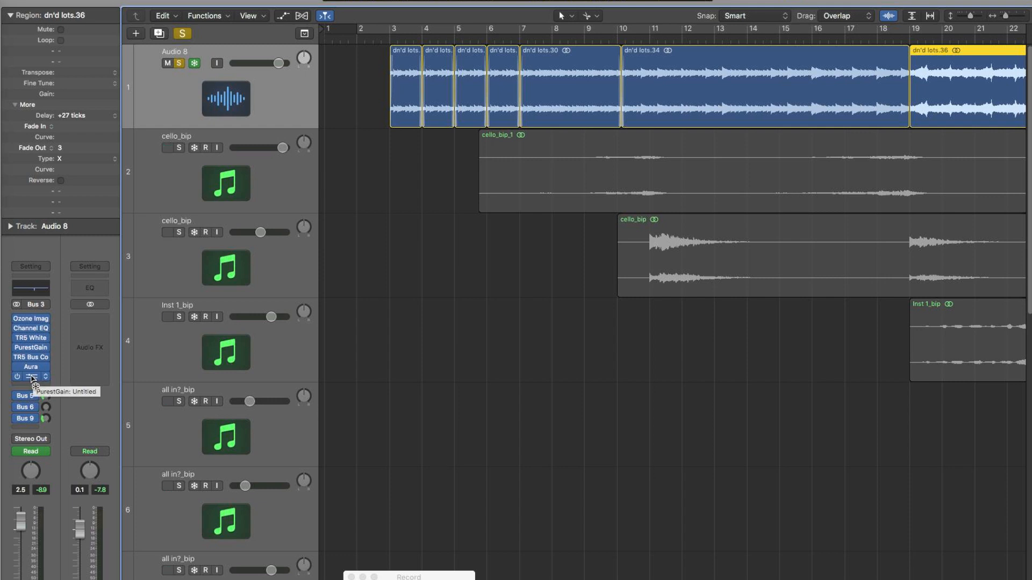
pyautogui.moveTo(32, 378); pyautogui.dragTo(31, 377)
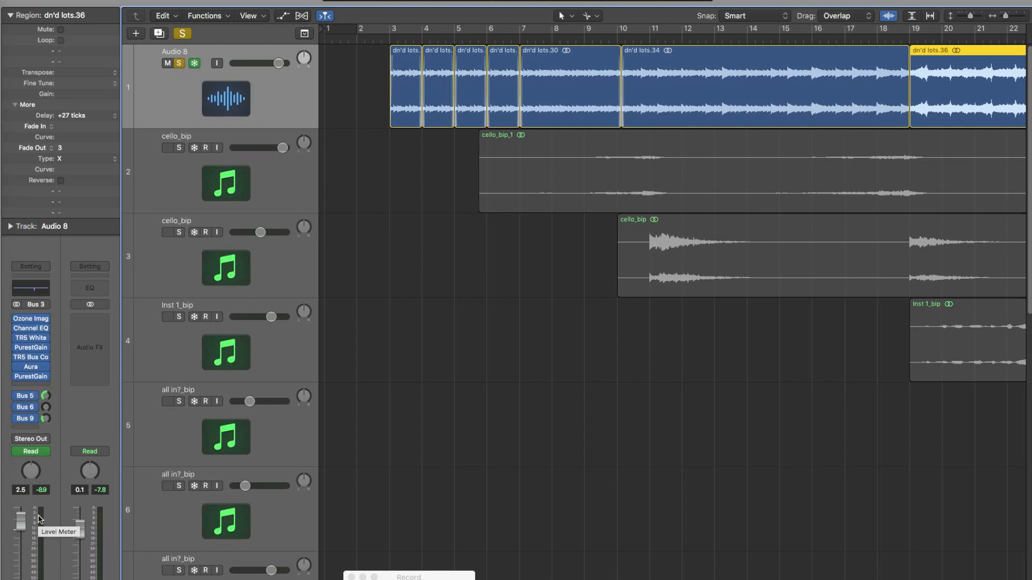
pyautogui.moveTo(23, 524); pyautogui.dragTo(24, 529)
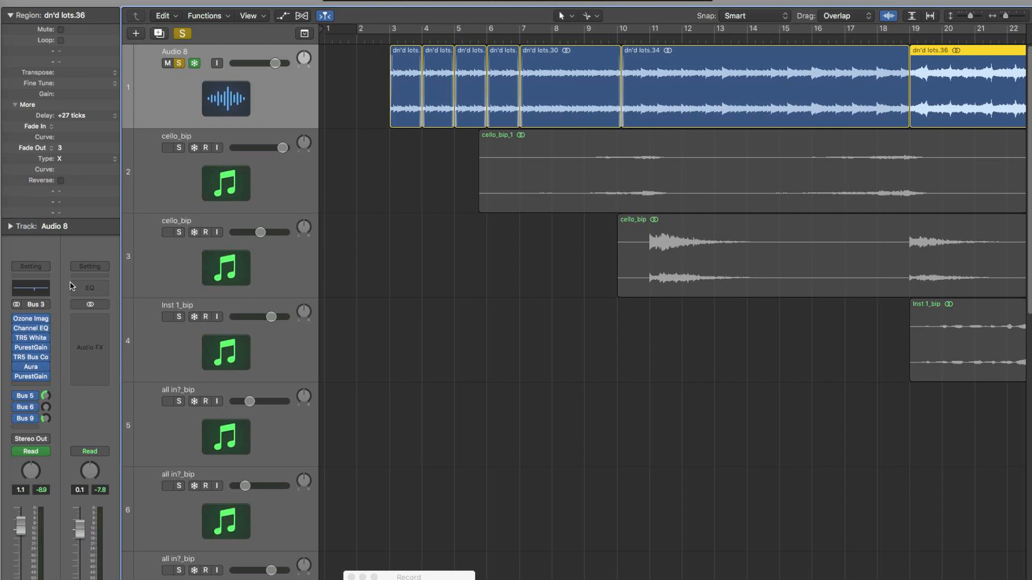
# - Turn off solo for the Audio 8 track and deselect all regions
pyautogui.moveTo(48, 357)
pyautogui.moveTo(36, 370); pyautogui.dragTo(36, 371)
pyautogui.moveTo(34, 401)
pyautogui.click(183, 35)
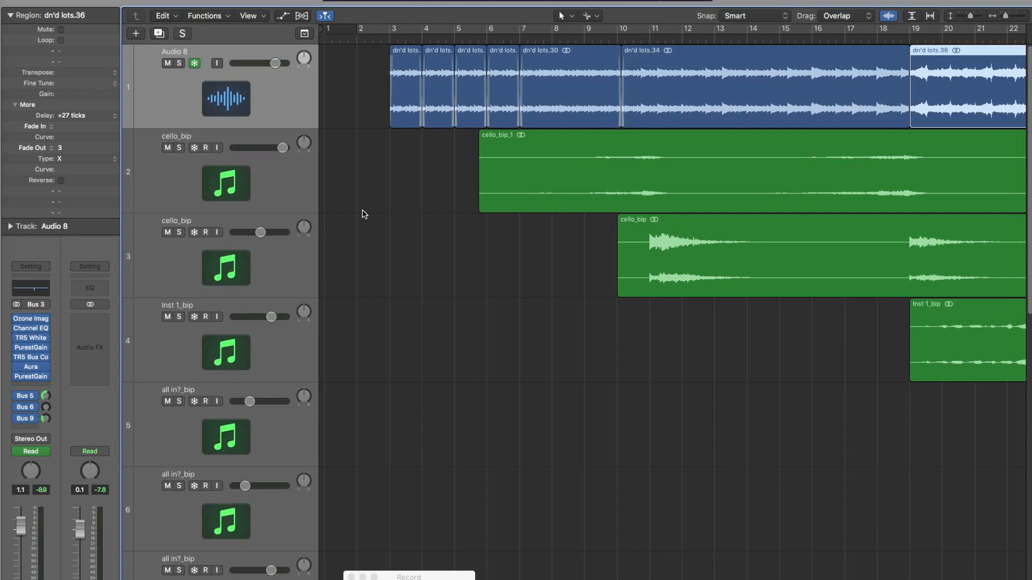
pyautogui.click(364, 214)
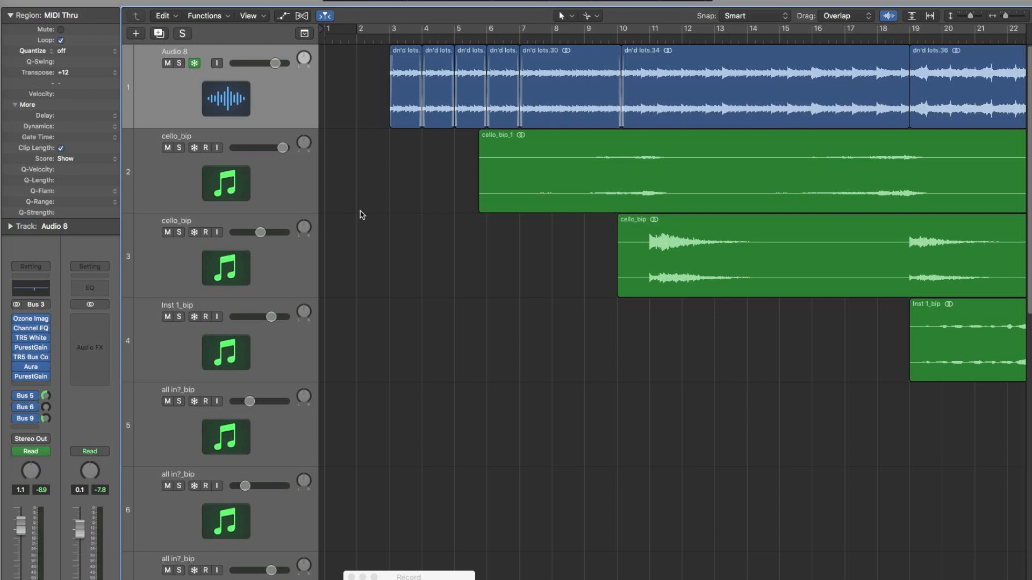
# - Fit all regions of the arrangement in view and move the floating Record window clear of the tracks
pyautogui.press('z')
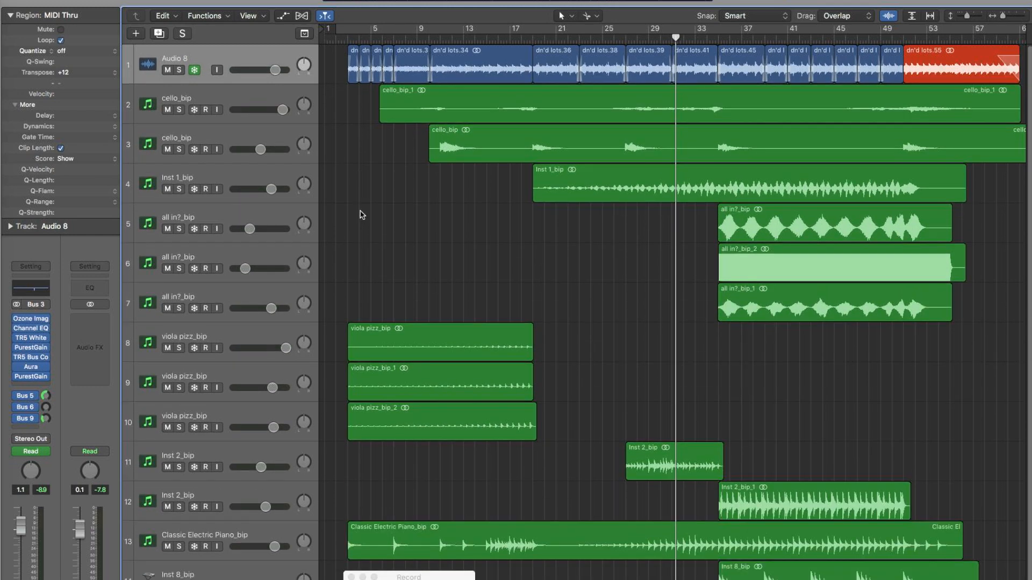
pyautogui.moveTo(425, 578); pyautogui.dragTo(78, 577)
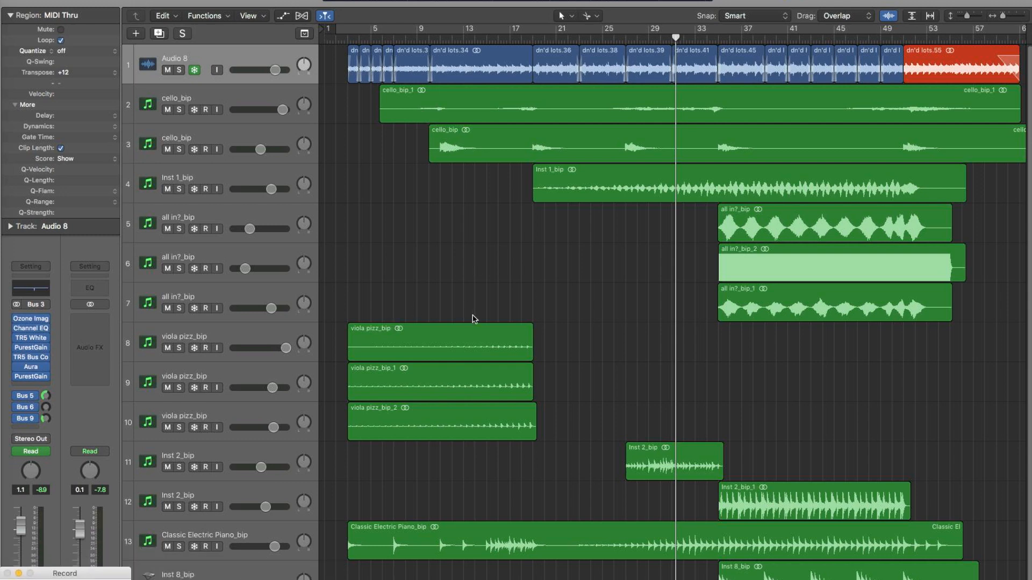
pyautogui.scroll(-1, 473, 319)
pyautogui.scroll(1, 473, 321)
# - Solo the cello_bip track on track 2, audition it from about bar 8, and turn its solo off
pyautogui.click(180, 110)
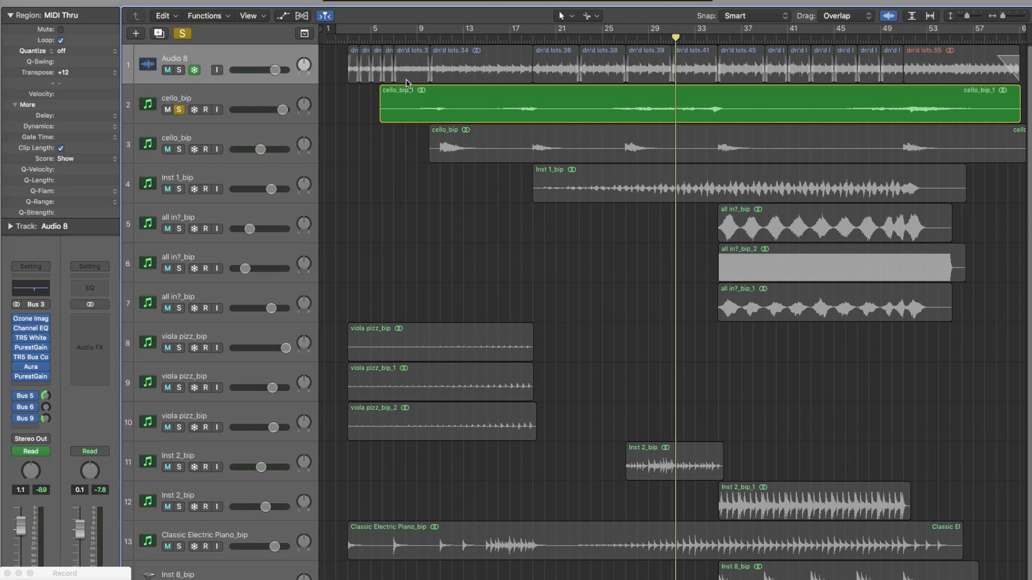
pyautogui.click(411, 40)
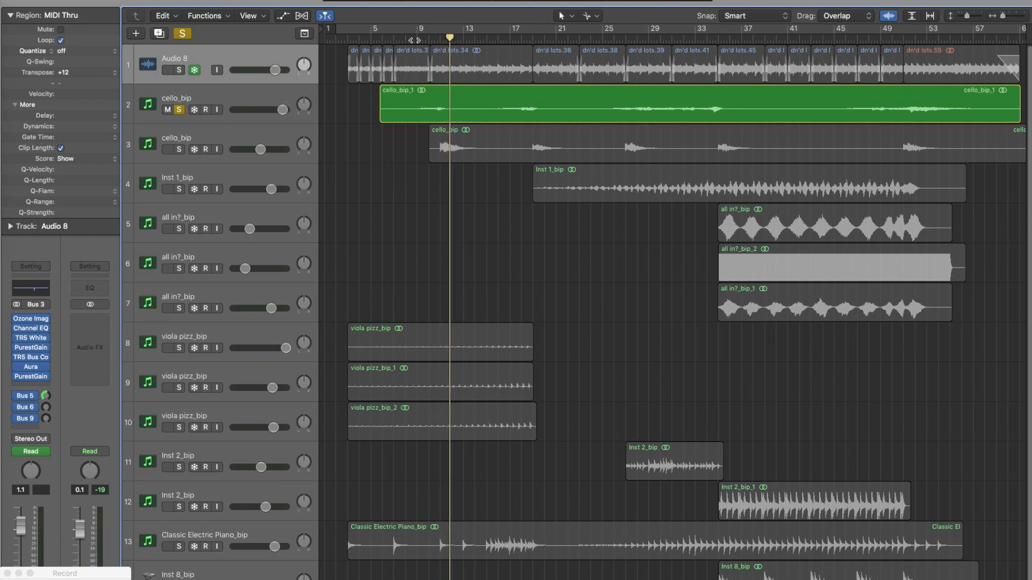
pyautogui.click(179, 110)
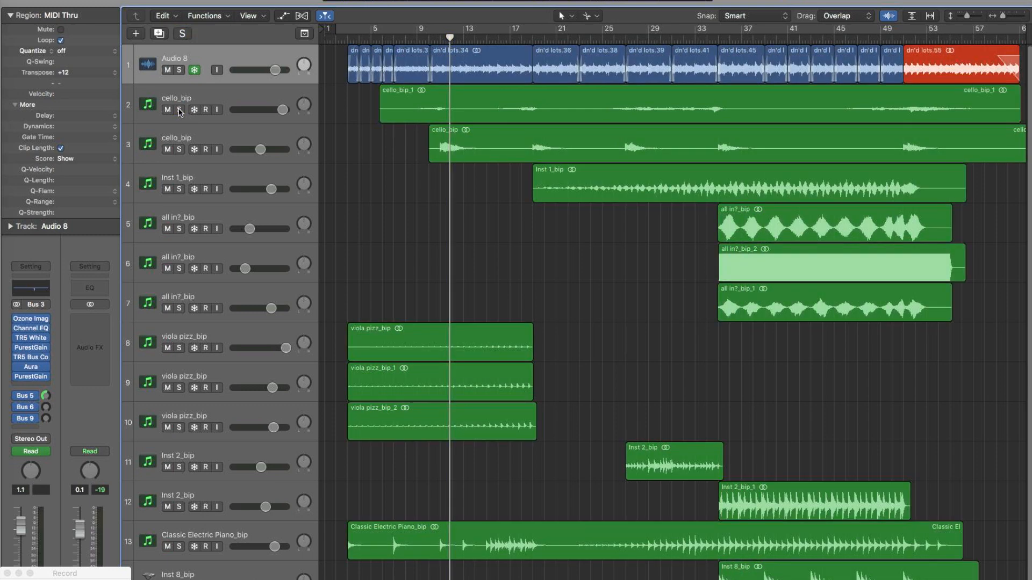
# - Solo the cello_bip track on track 3, play it from its region start at bar 10, and turn its solo off
pyautogui.click(180, 149)
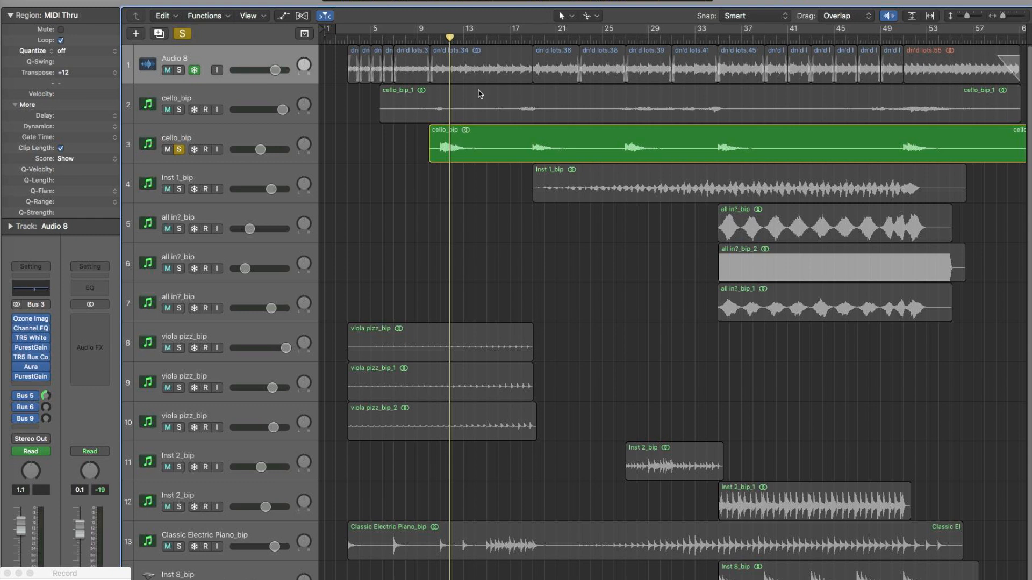
pyautogui.click(429, 39)
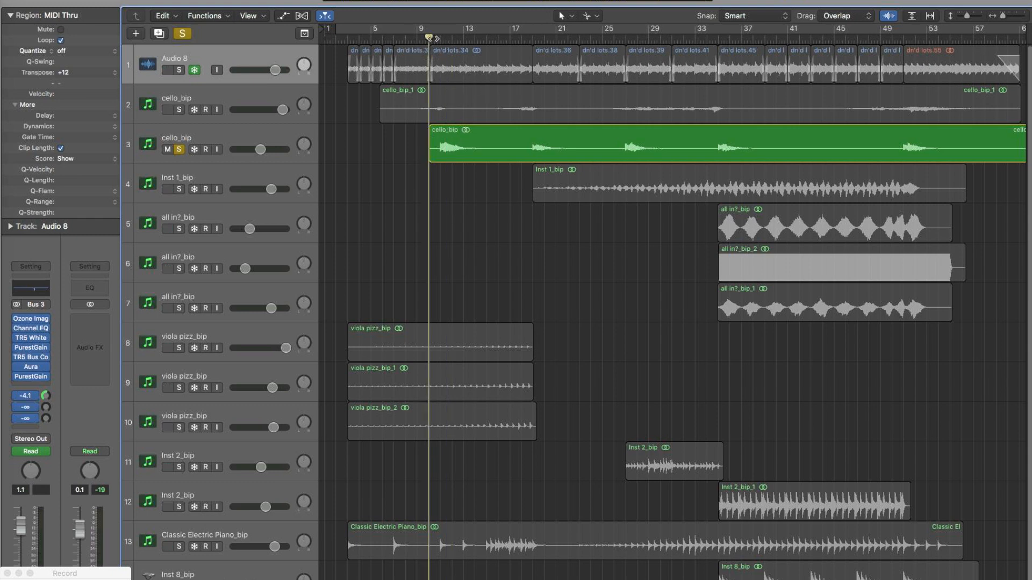
pyautogui.press('space')
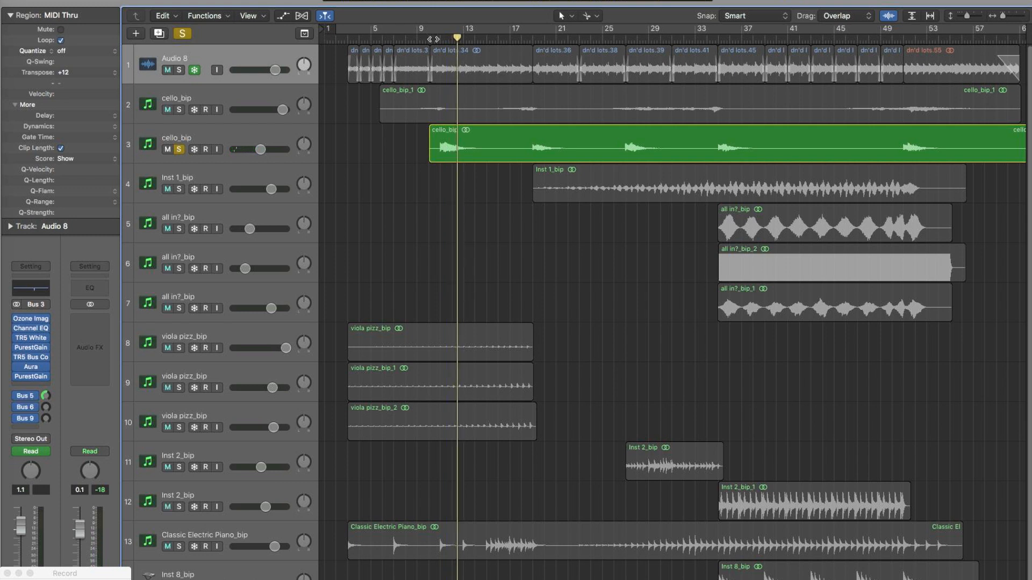
pyautogui.click(179, 150)
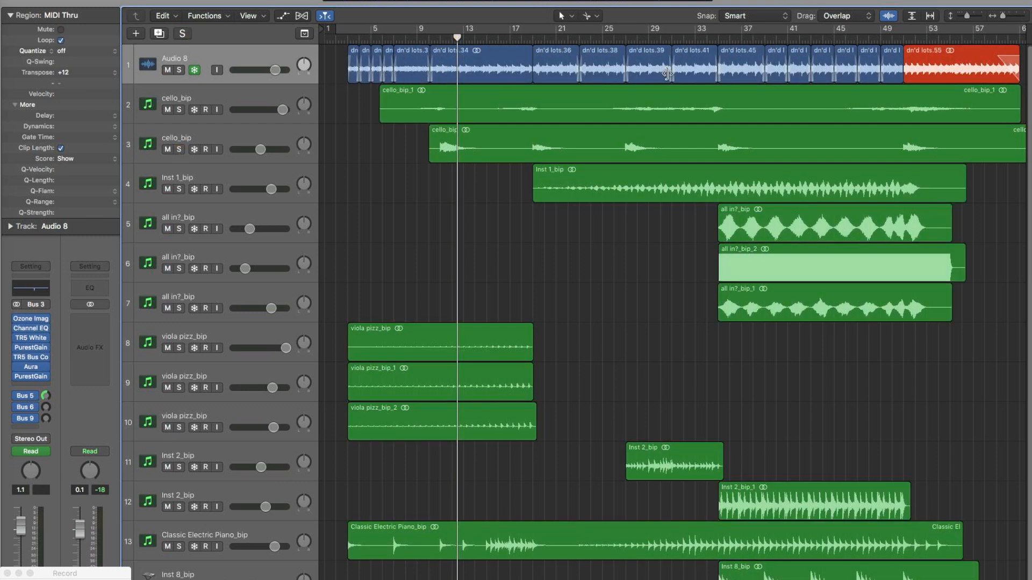
# - Select the Inst 1_bip region, solo the Audio 8 track, and play from about bar 25
pyautogui.click(561, 182)
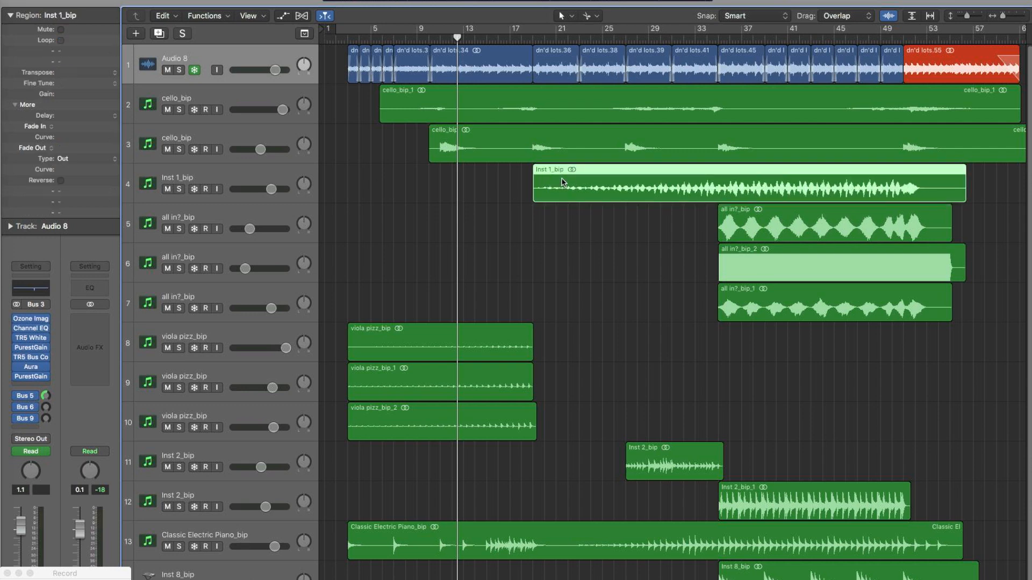
pyautogui.click(179, 70)
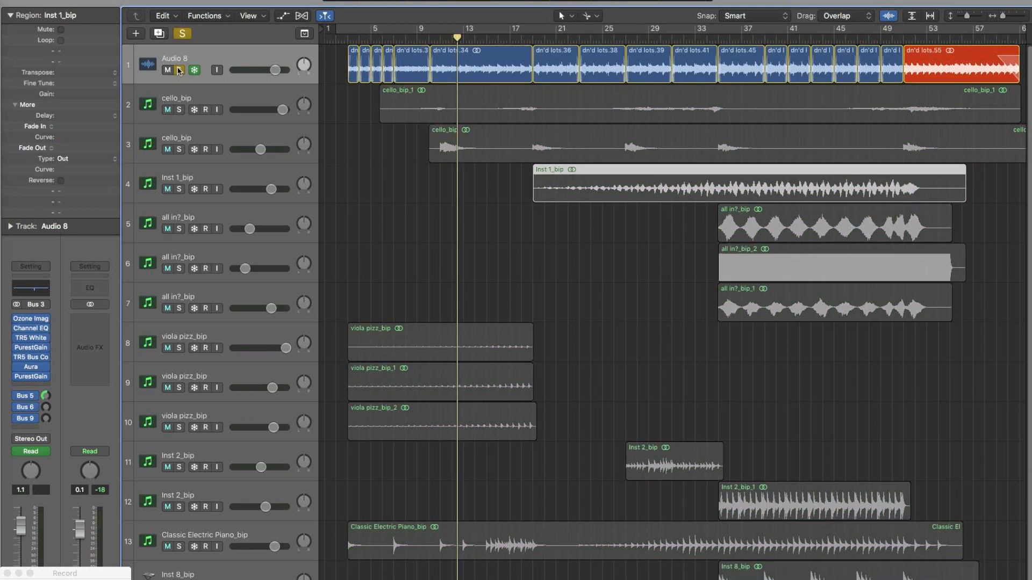
pyautogui.click(606, 38)
pyautogui.press('space')
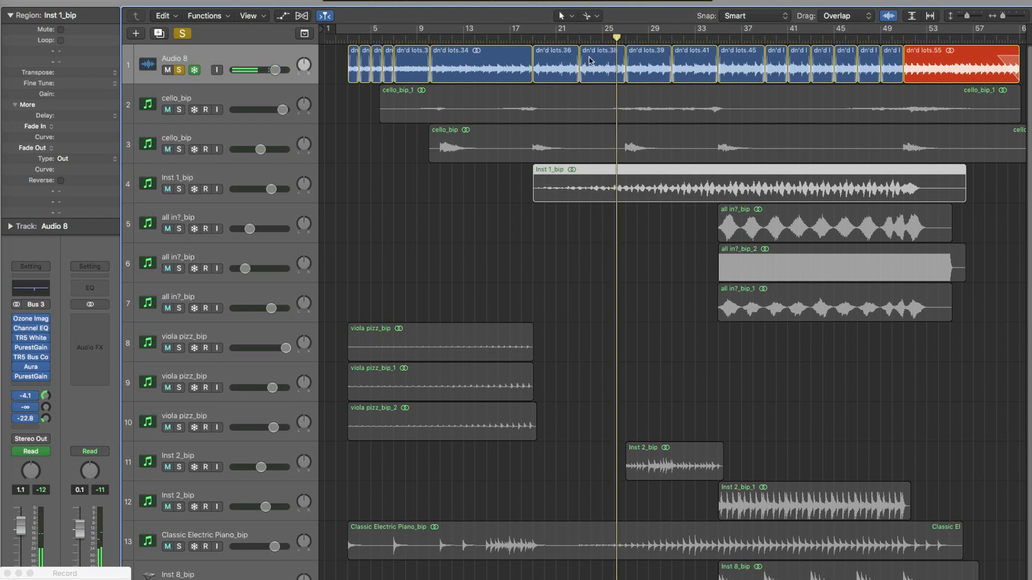
# - Add Inst 1_bip to the soloed playback, continue from bar 39, drop Audio 8 to hear it alone, and clear its solo
pyautogui.click(179, 190)
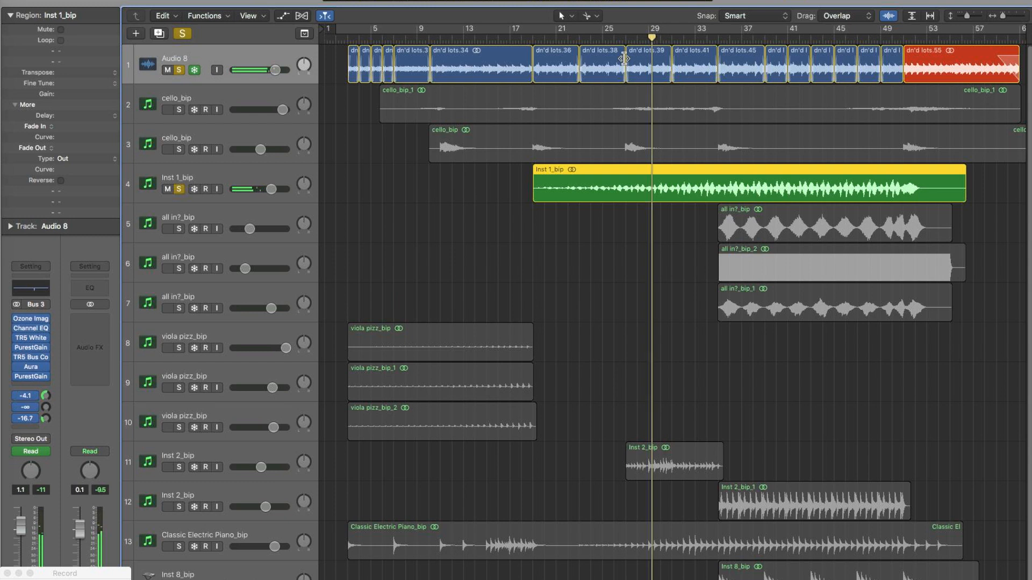
pyautogui.click(767, 40)
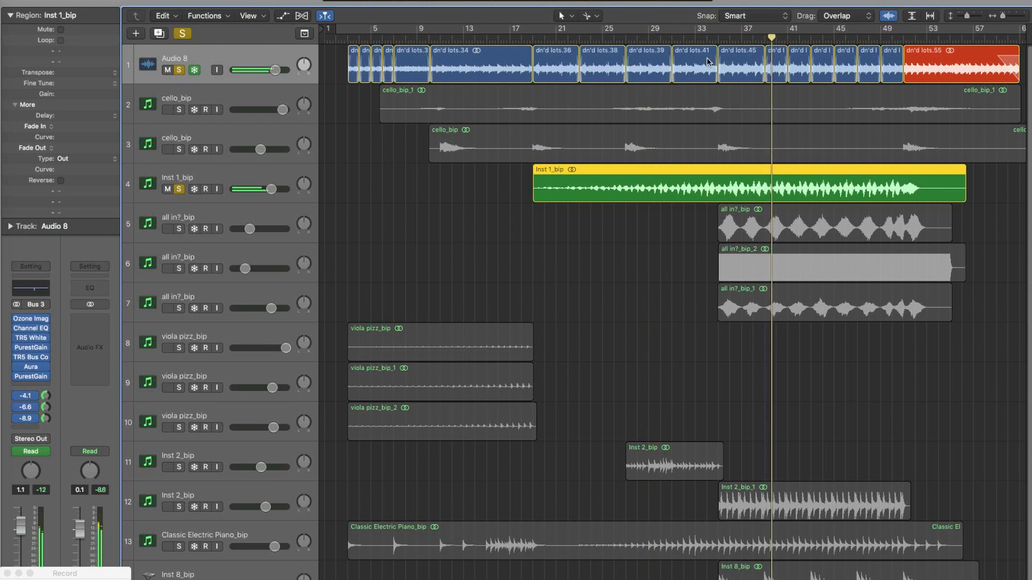
pyautogui.click(180, 71)
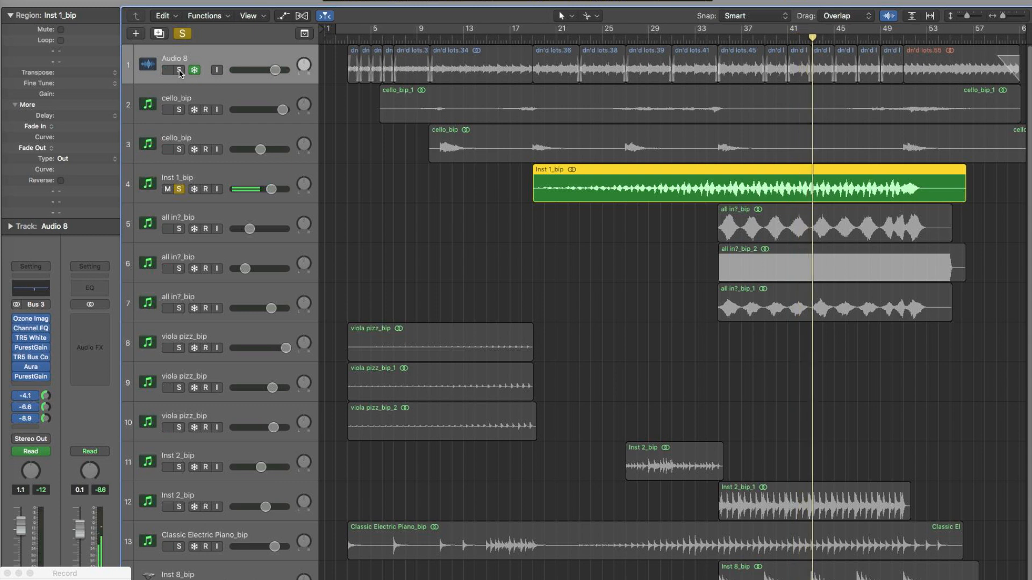
pyautogui.click(180, 190)
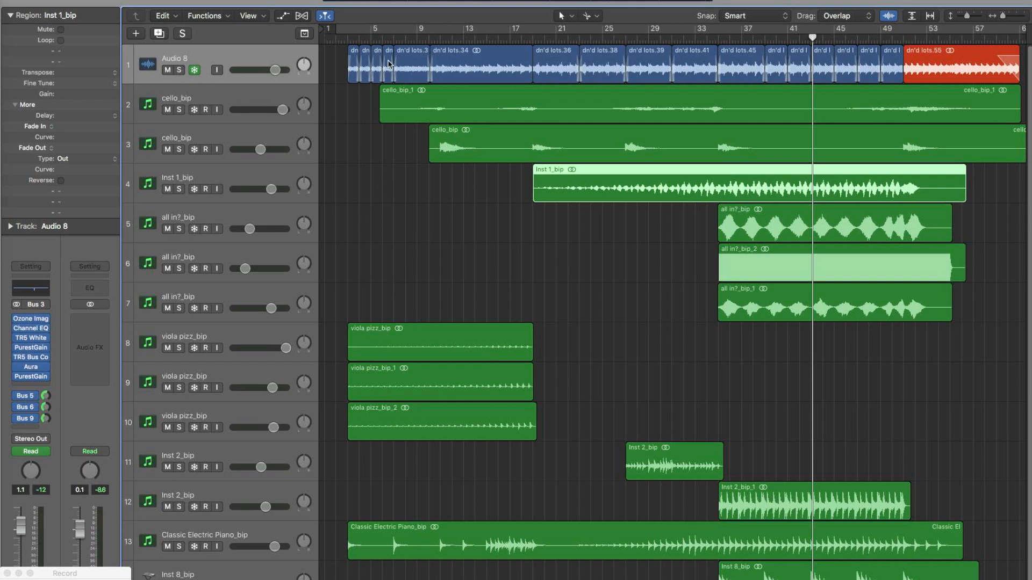
# - Solo the Audio 8 track and play its opening from bar 3, stopping after a short listen
pyautogui.click(179, 70)
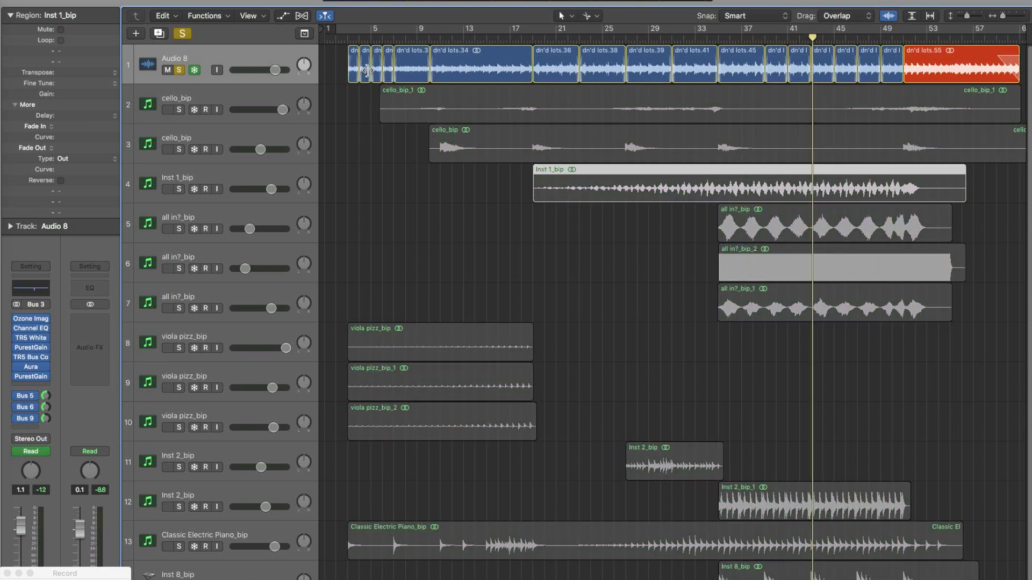
pyautogui.click(359, 37)
pyautogui.click(349, 37)
pyautogui.press('space')
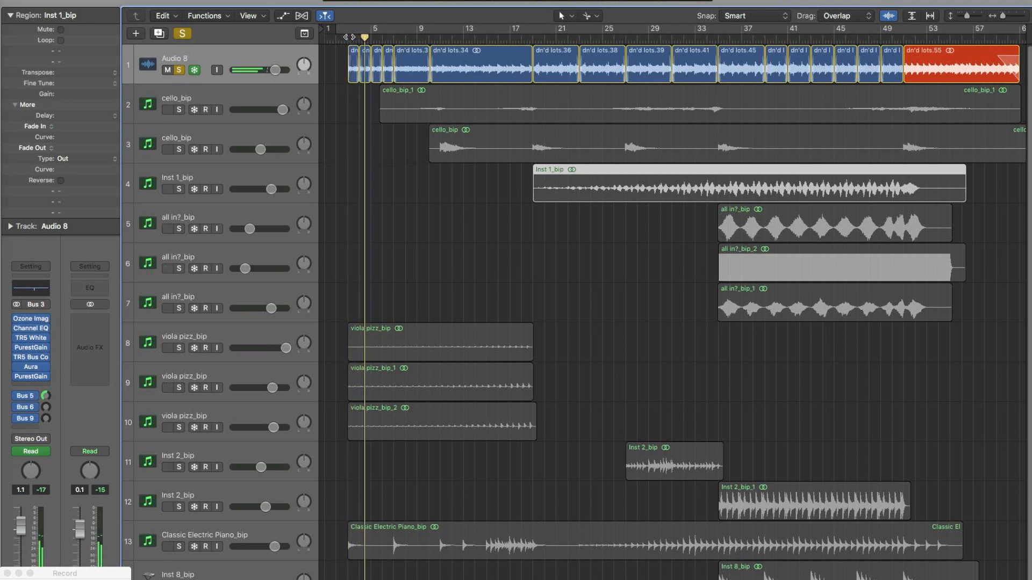
pyautogui.press('space')
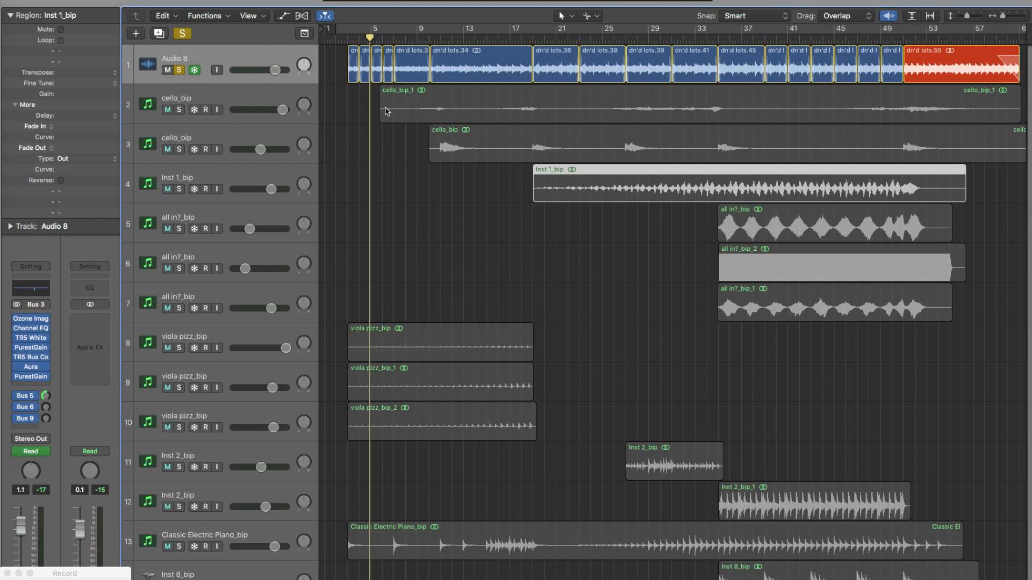
# - Solo the three viola pizz_bip tracks alongside Audio 8 and play them together
pyautogui.click(179, 349)
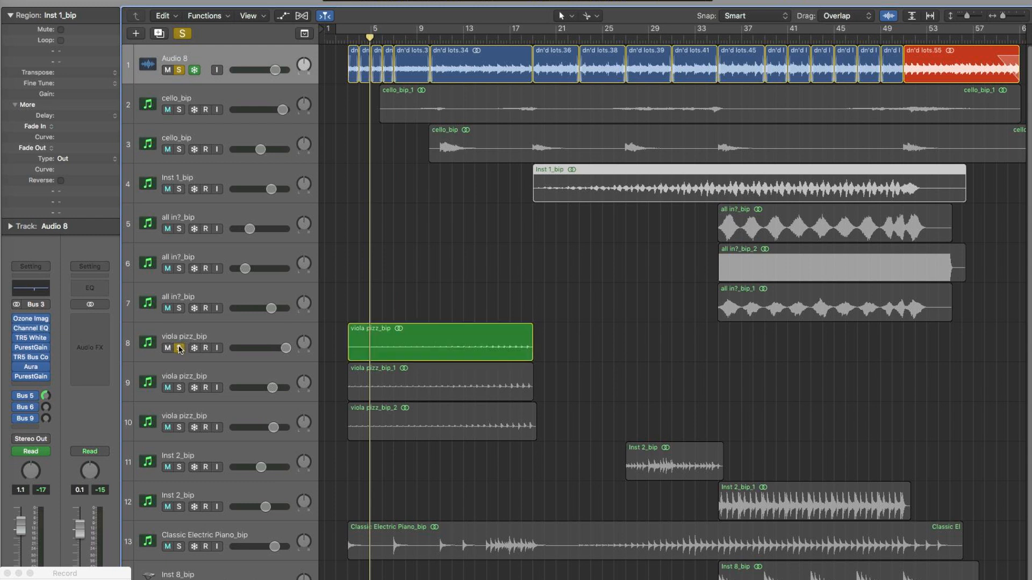
pyautogui.click(180, 387)
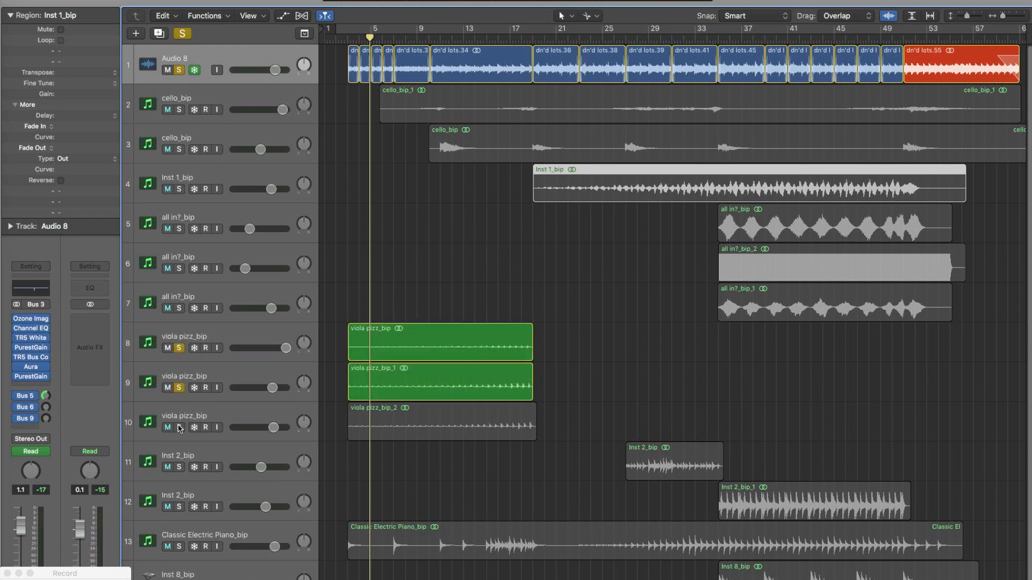
pyautogui.click(179, 428)
pyautogui.press('space')
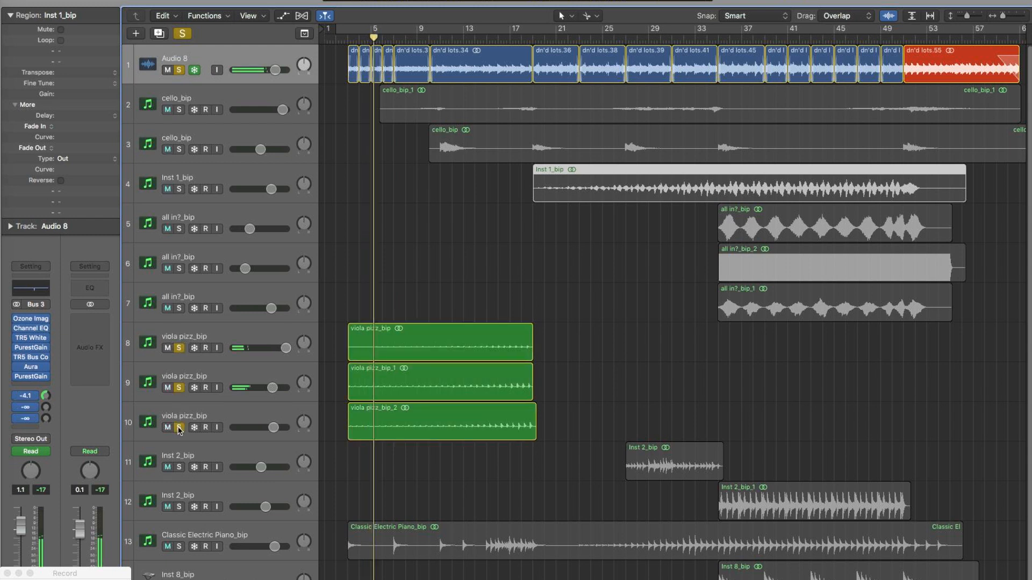
# - Remove Audio 8 from the solo, audition the viola pizz tracks alone from about bar 13, and solo Audio 8 again
pyautogui.click(178, 74)
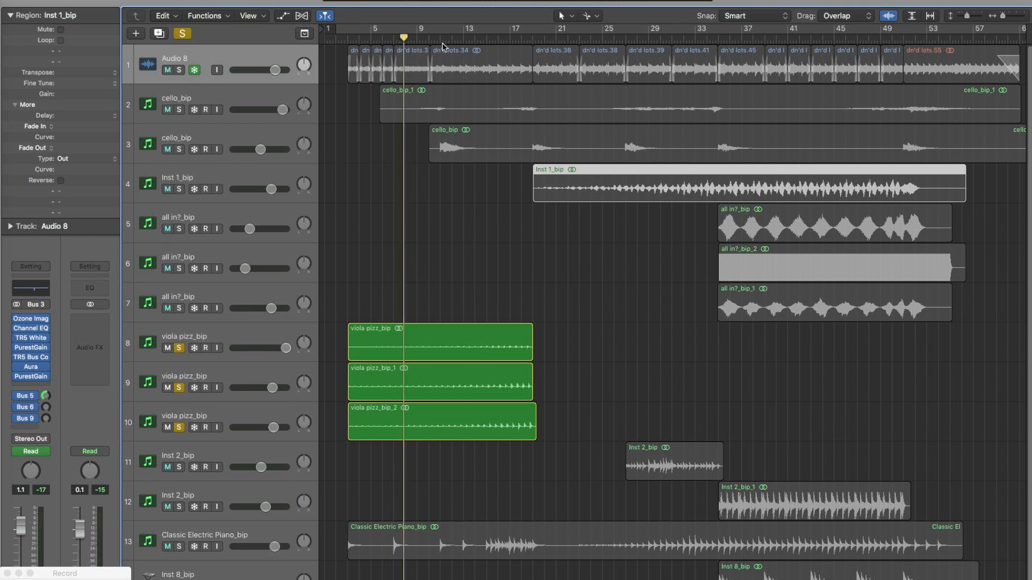
pyautogui.click(462, 37)
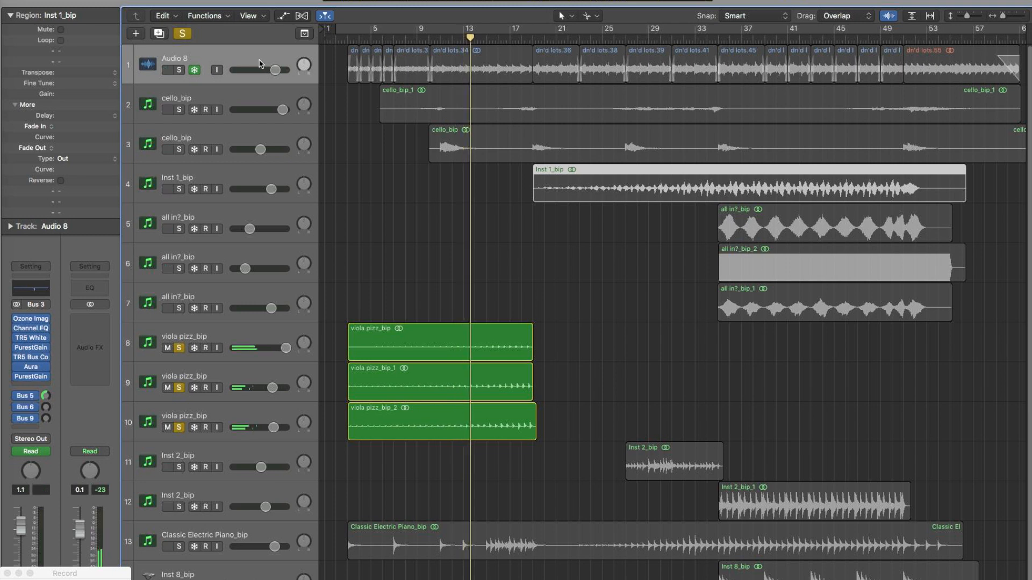
pyautogui.click(181, 70)
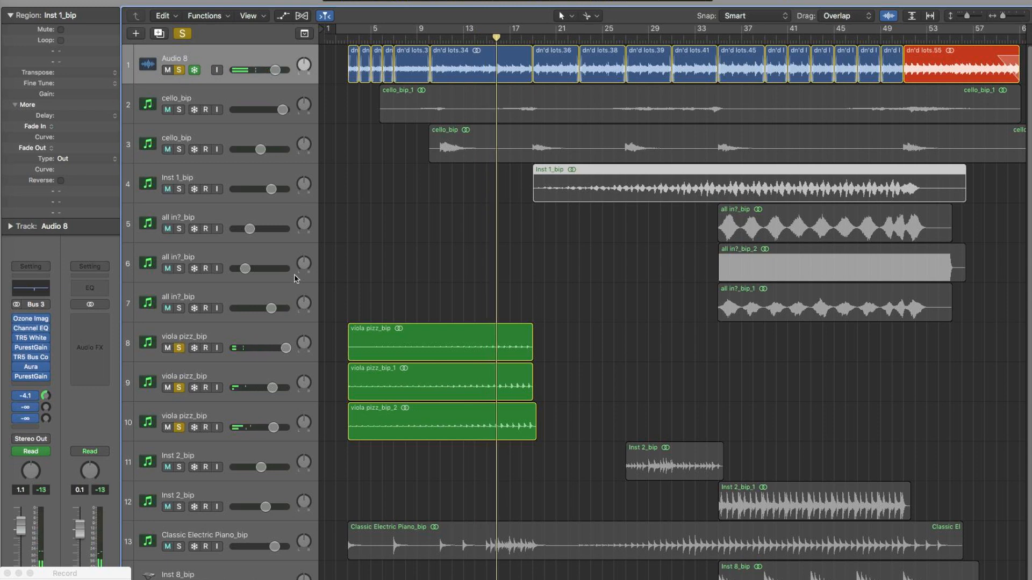
# - Turn off solo for the three viola pizz tracks, solo Classic Electric Piano_bip, and play it with Audio 8
pyautogui.scroll(-1, 295, 274)
pyautogui.click(180, 336)
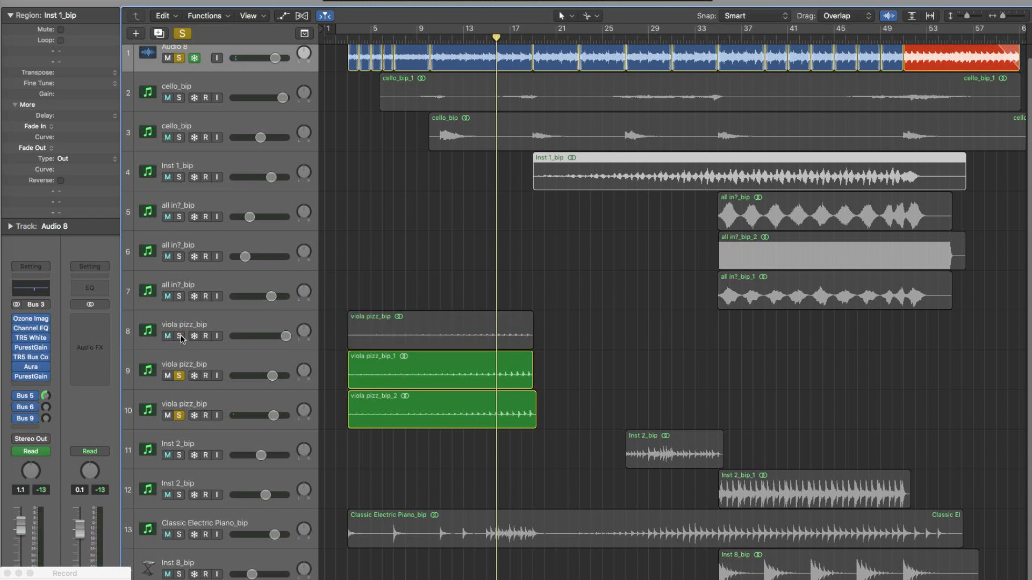
pyautogui.click(179, 376)
pyautogui.click(180, 416)
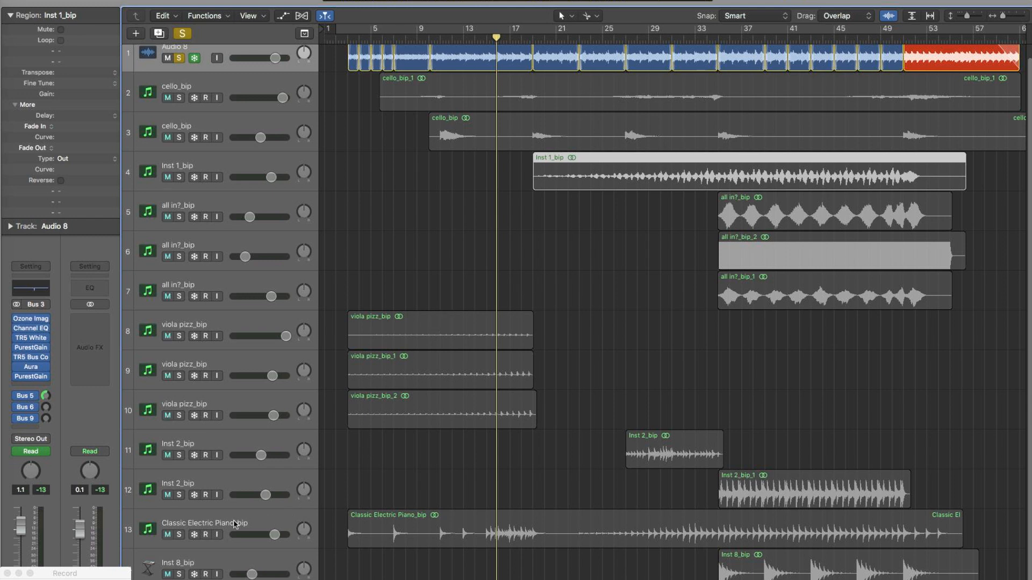
pyautogui.click(179, 534)
pyautogui.press('space')
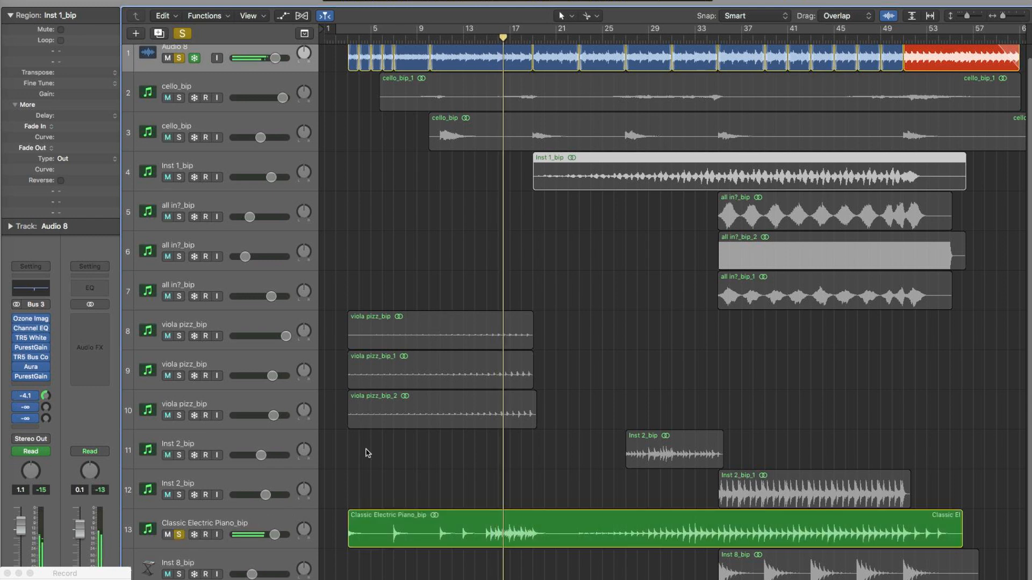
# - Take Audio 8 out of the solo and audition the electric piano alone from bar 3 and from about bar 15
pyautogui.scroll(2, 367, 453)
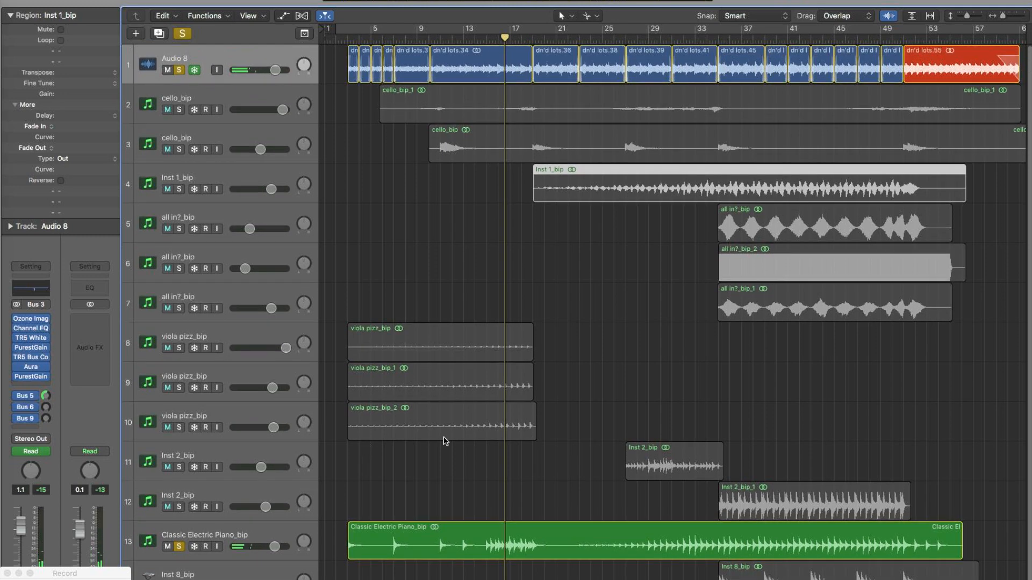
pyautogui.click(179, 70)
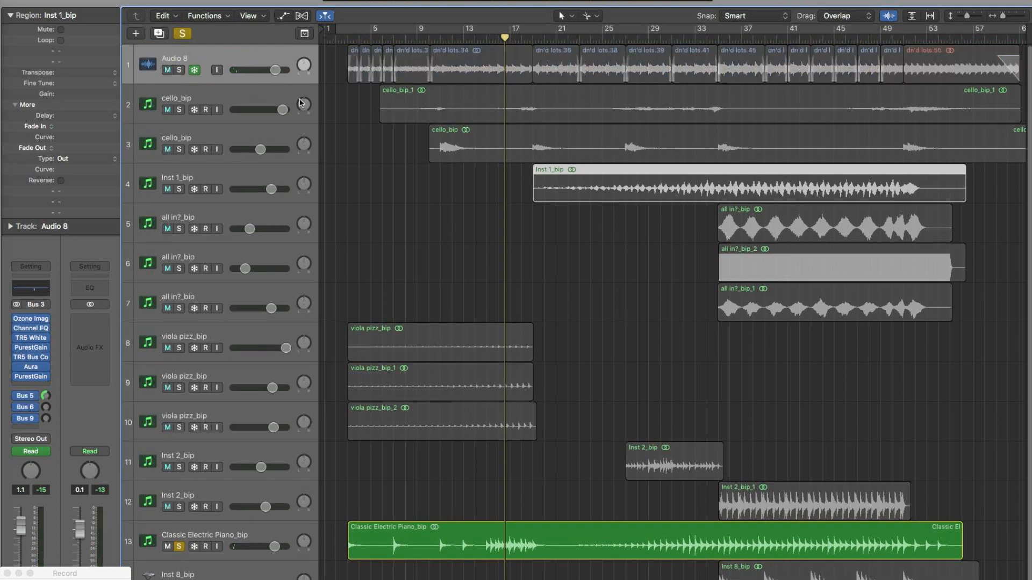
pyautogui.click(348, 40)
pyautogui.press('space')
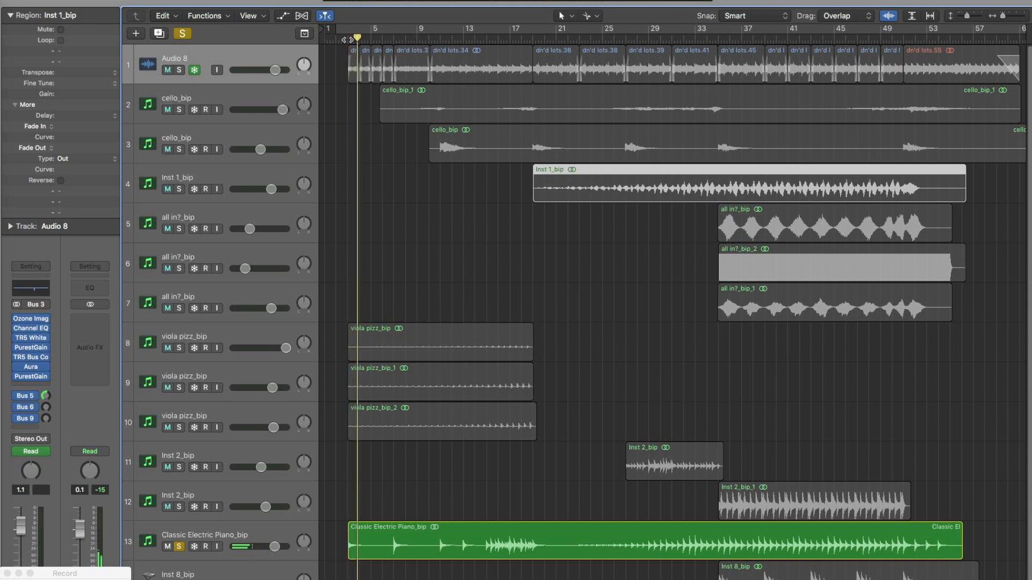
pyautogui.click(495, 38)
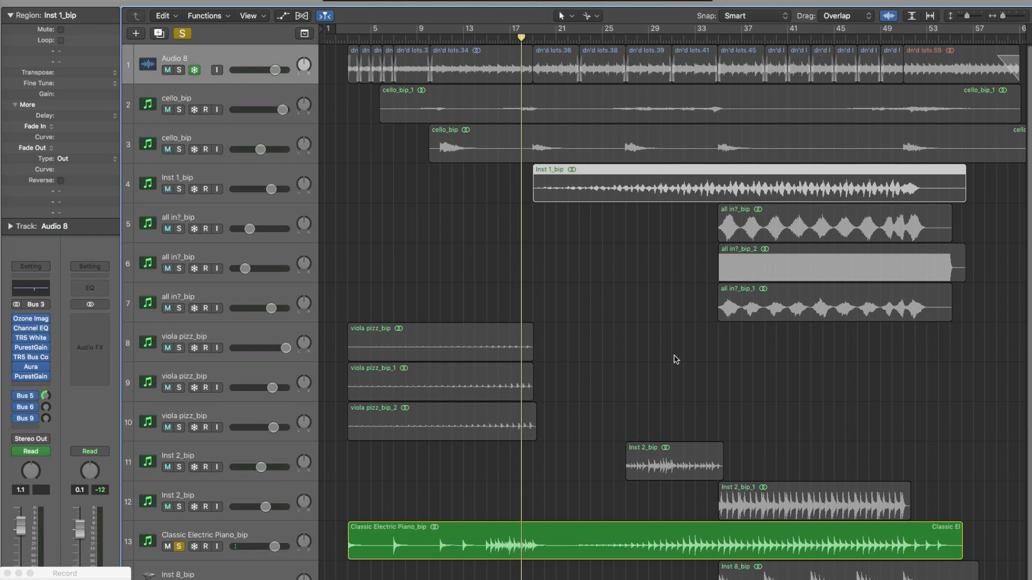
# - Play the soloed Classic Electric Piano_bip track from about bar 25, and replay it from about bar 24
pyautogui.click(603, 39)
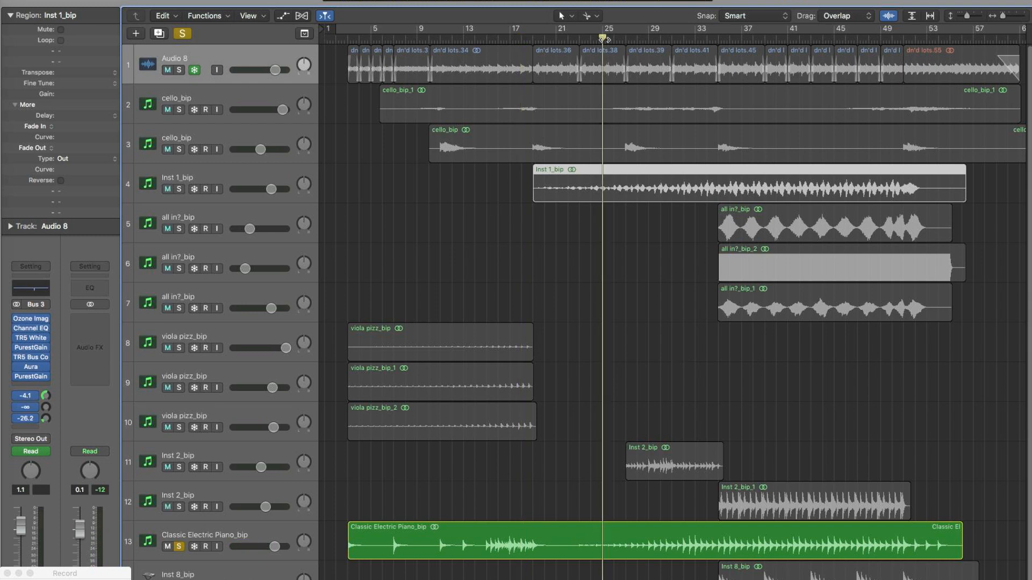
pyautogui.press('space')
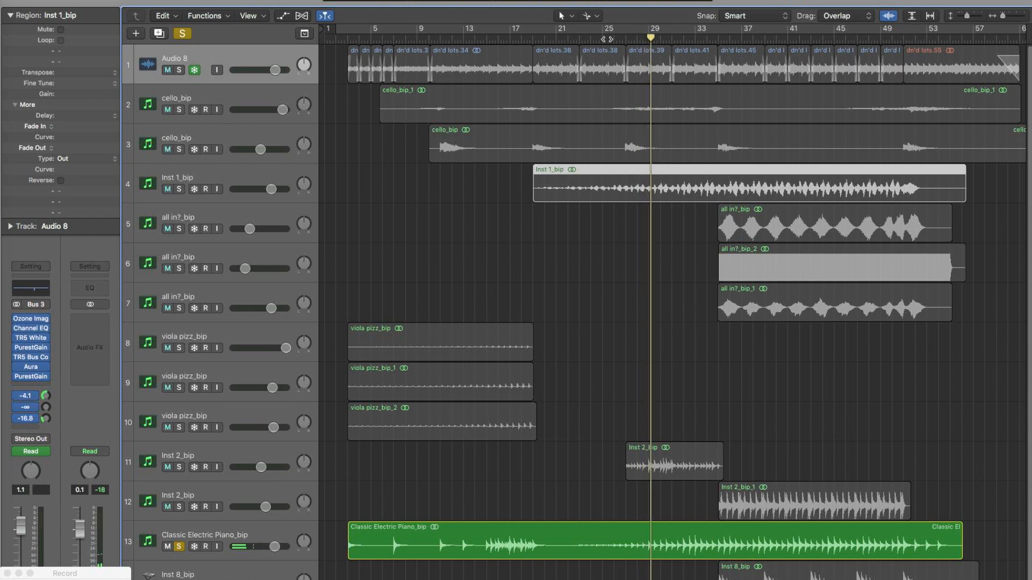
pyautogui.click(607, 39)
pyautogui.click(590, 39)
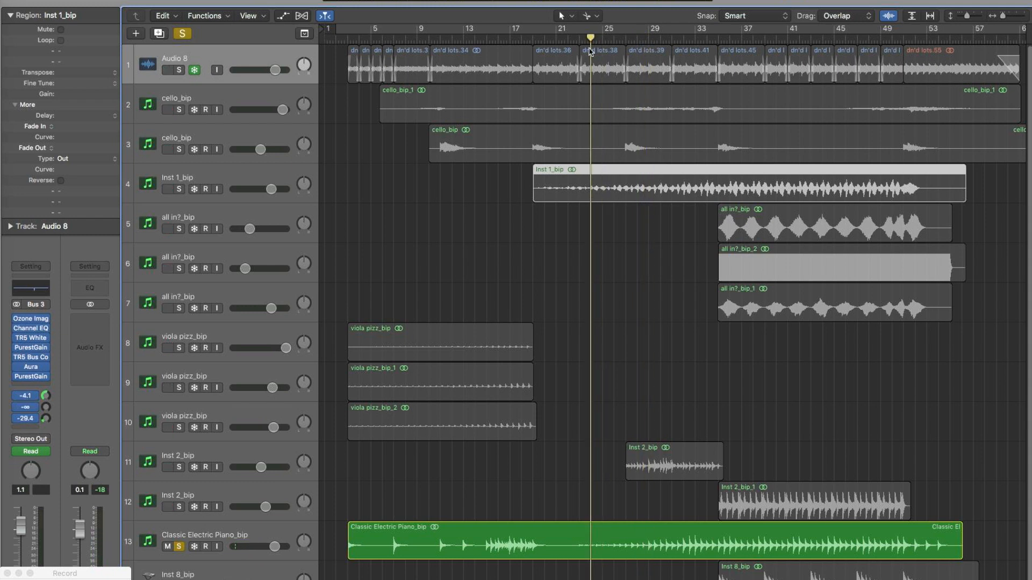
# - Add Audio 8 to the electric piano solo, audition both together from about bar 24, and clear all solos
pyautogui.click(179, 70)
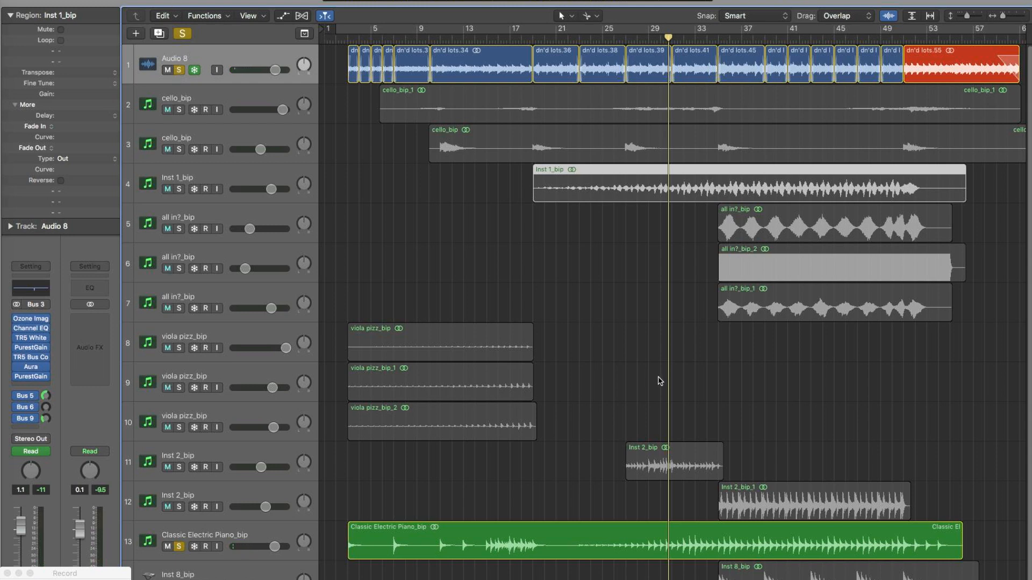
pyautogui.click(183, 34)
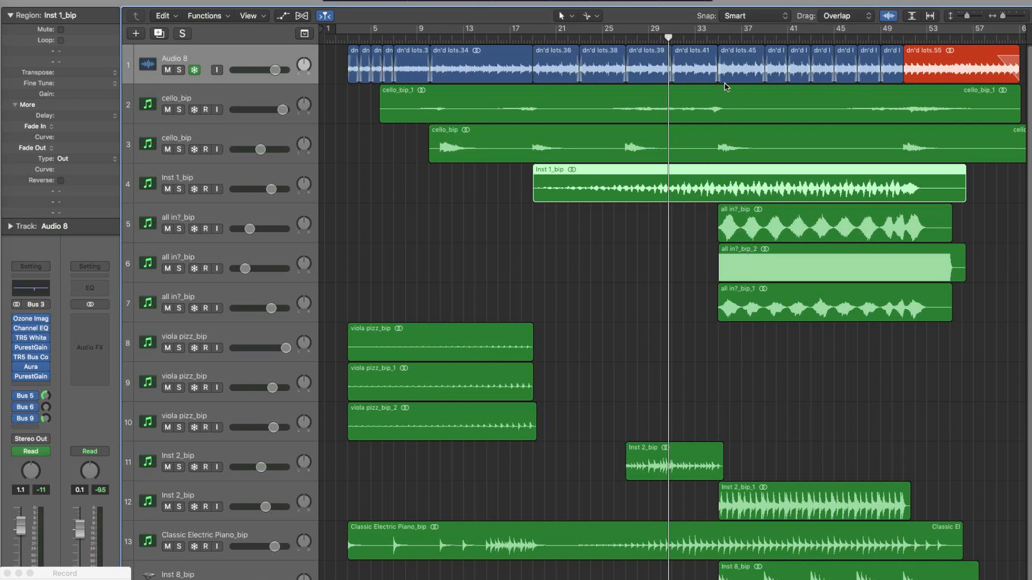
# - Solo the all in?_bip track on track 5, audition it from about bar 35, and turn its solo off
pyautogui.click(718, 39)
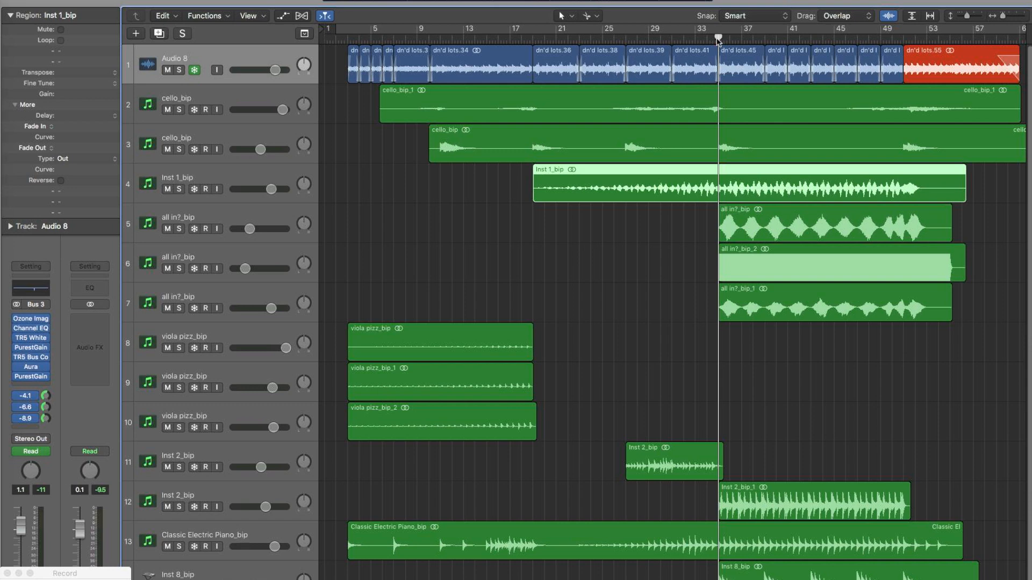
pyautogui.click(179, 228)
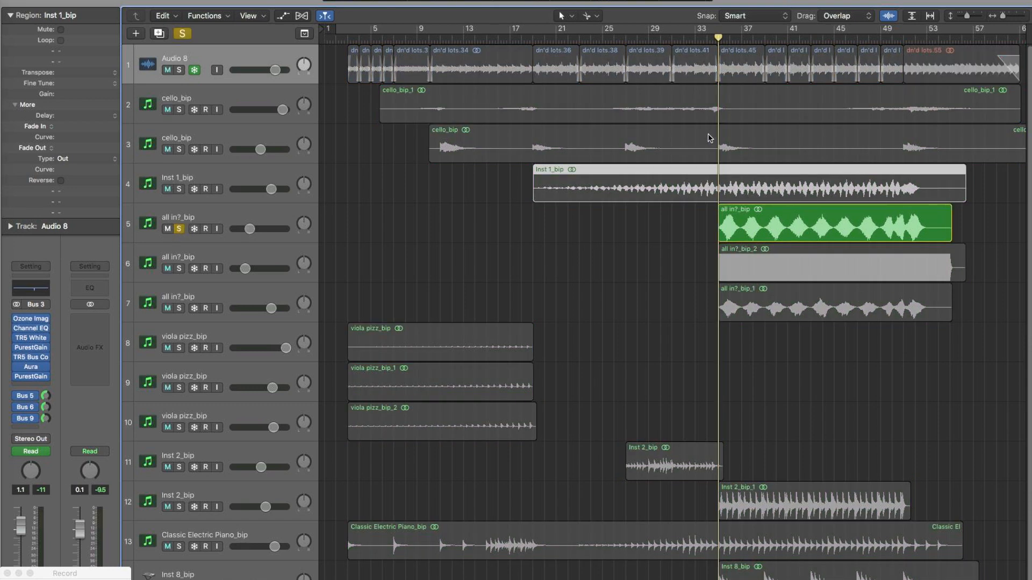
pyautogui.press('space')
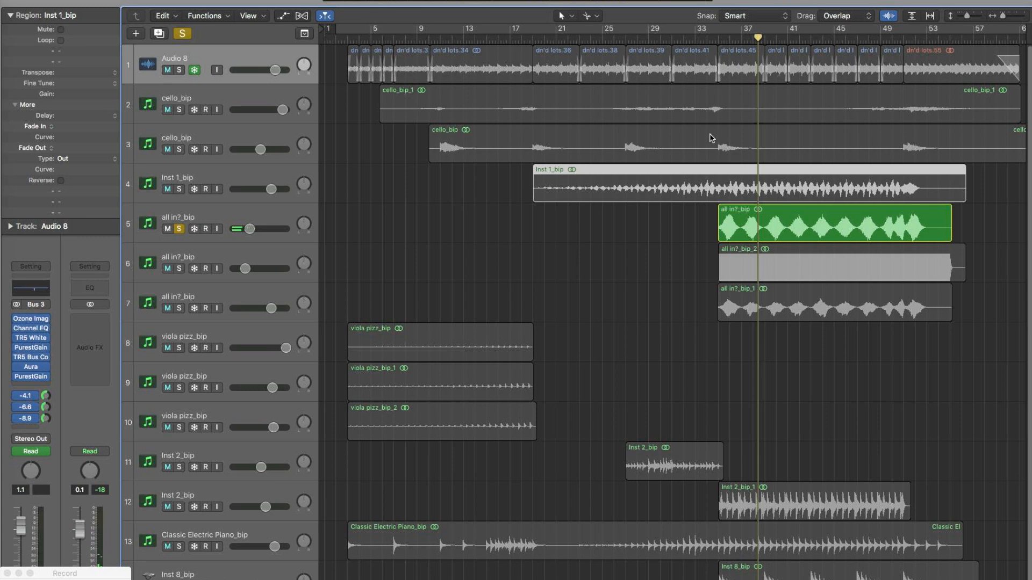
pyautogui.click(180, 230)
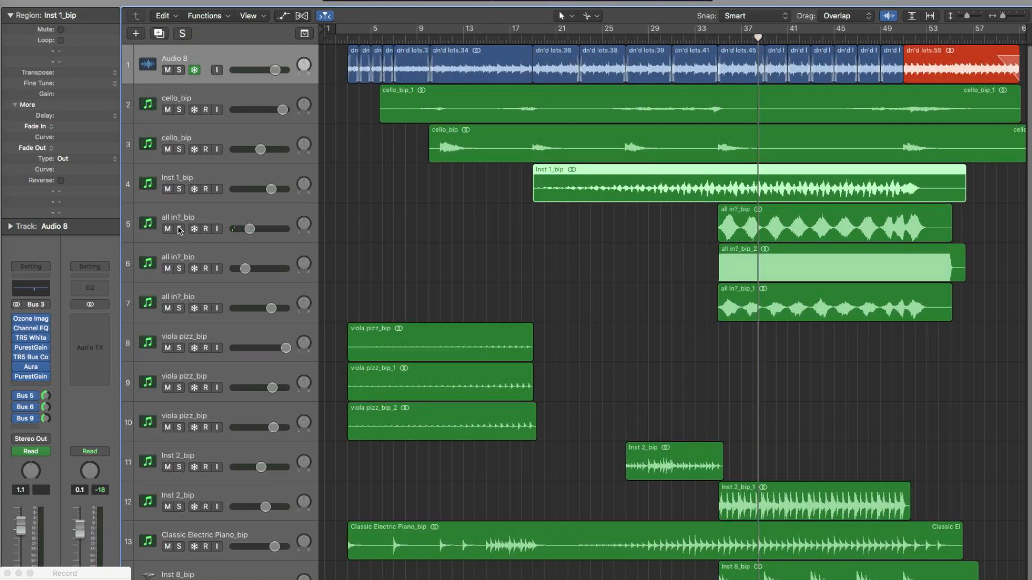
# - Solo the all in?_bip track on track 7, audition it from about bar 35, and turn its solo off
pyautogui.click(179, 308)
pyautogui.click(728, 39)
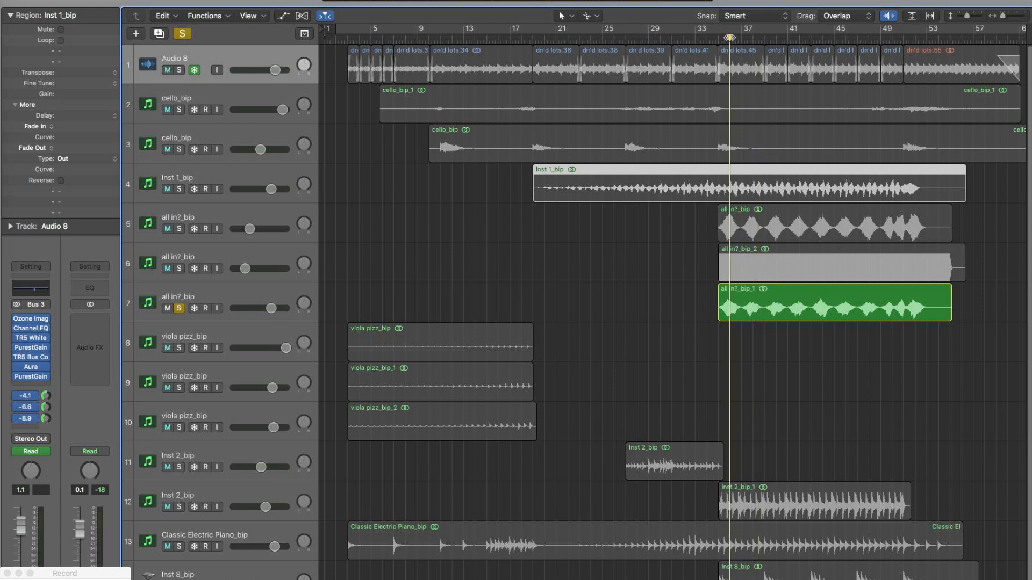
pyautogui.click(718, 38)
pyautogui.press('space')
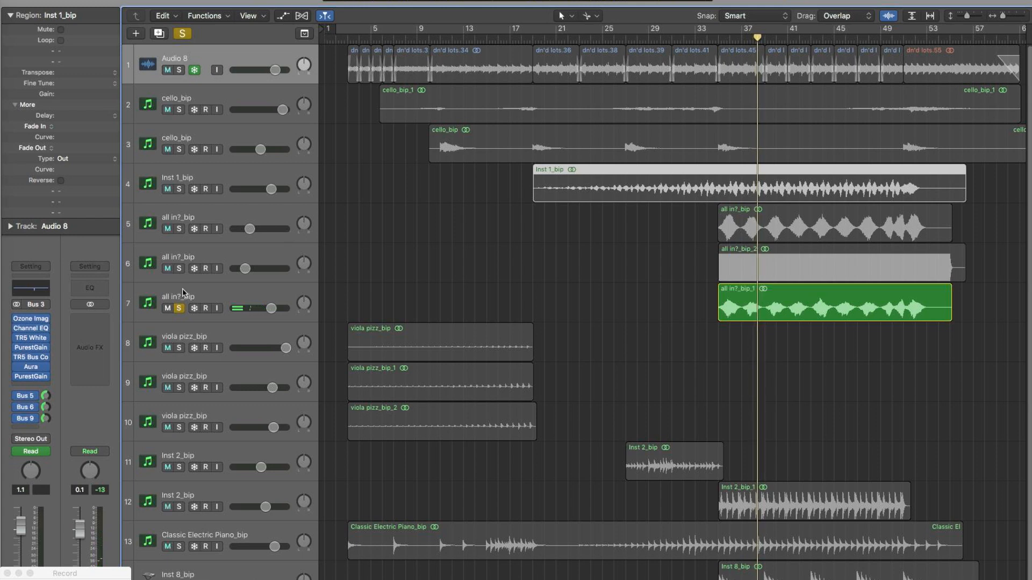
pyautogui.click(178, 309)
# - Solo track 6 with the all in?_bip_2 region, audition it from about bar 35, and remove the solo
pyautogui.click(179, 268)
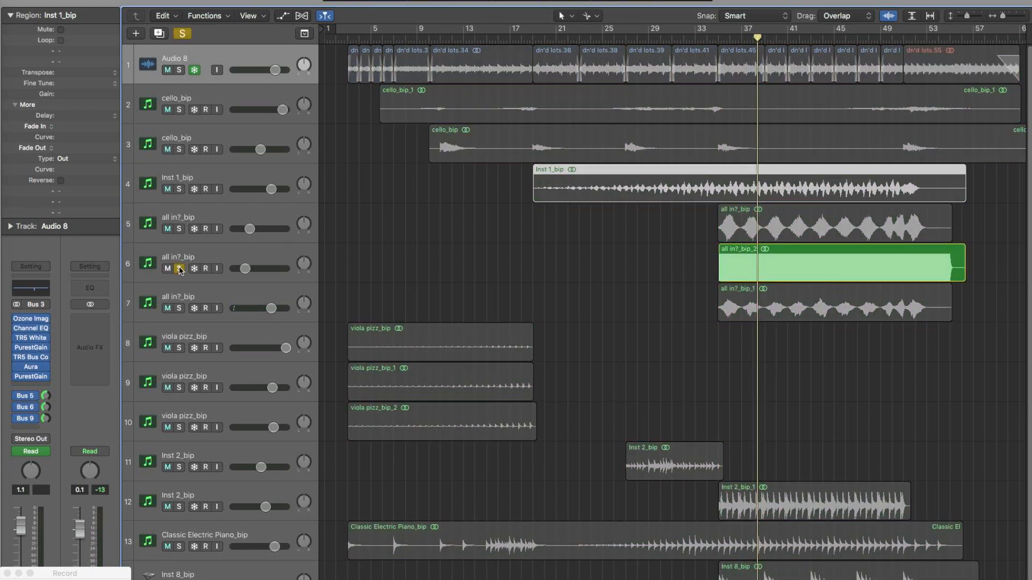
pyautogui.click(718, 38)
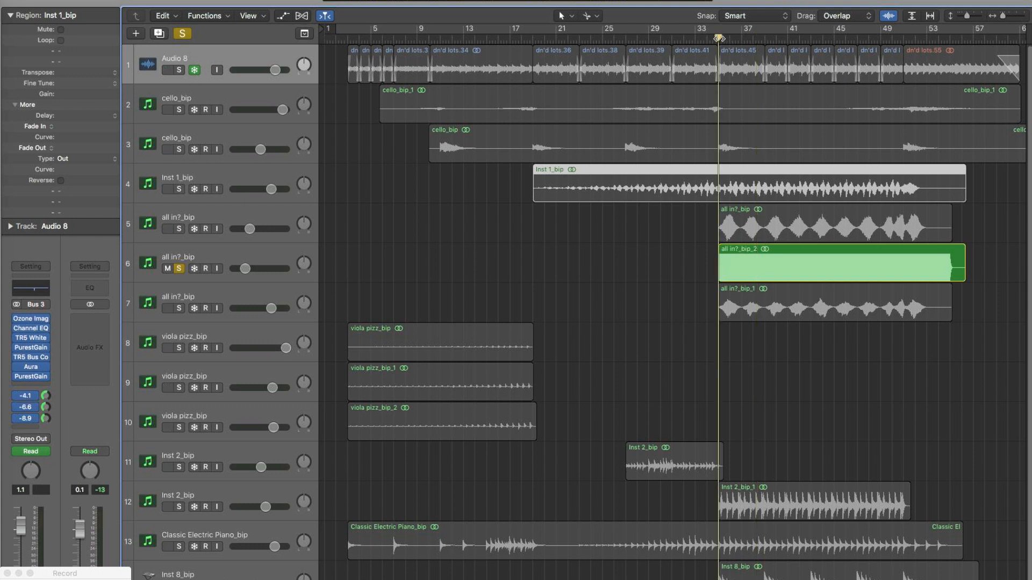
pyautogui.press('space')
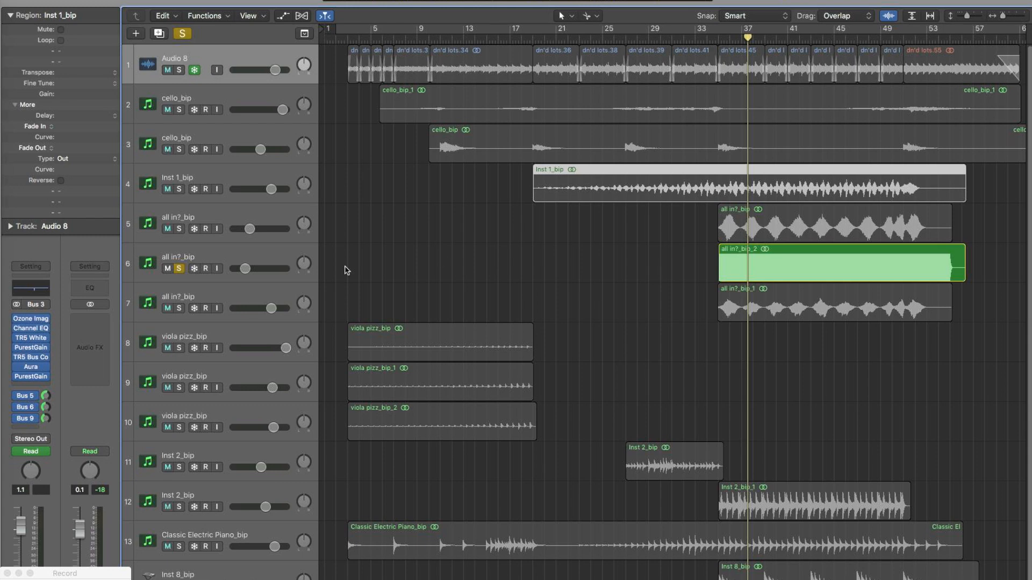
pyautogui.click(180, 268)
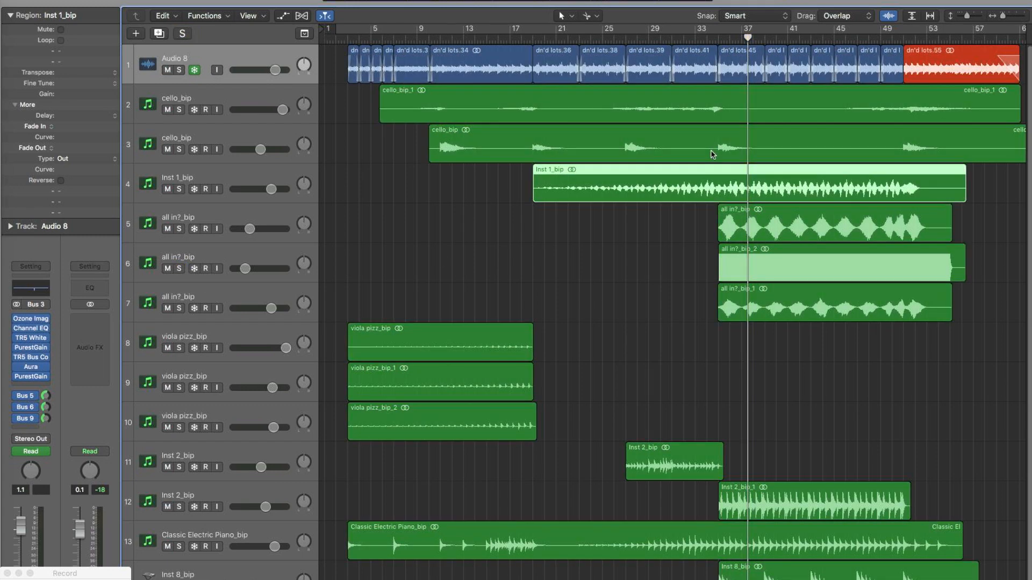
# - Play the full arrangement from about bar 35 while repeatedly muting and unmuting track 6 to compare the mix with and without it
pyautogui.click(718, 39)
pyautogui.press('space')
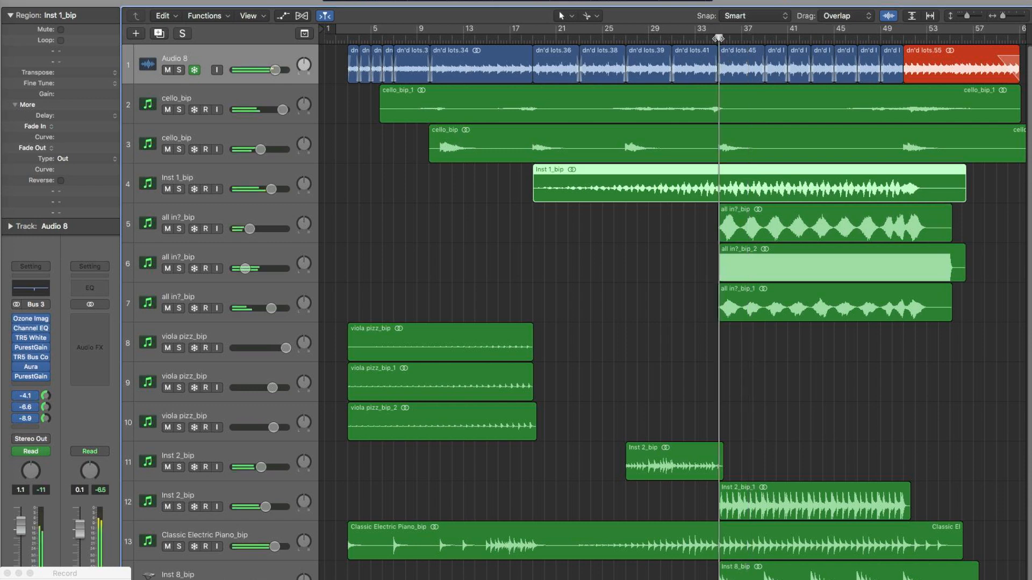
pyautogui.click(168, 268)
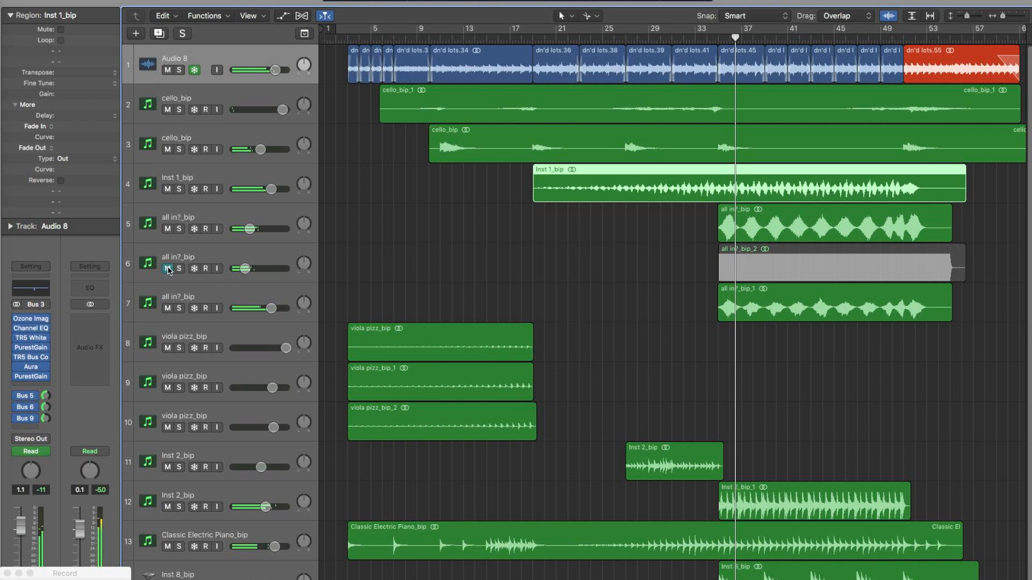
pyautogui.click(167, 269)
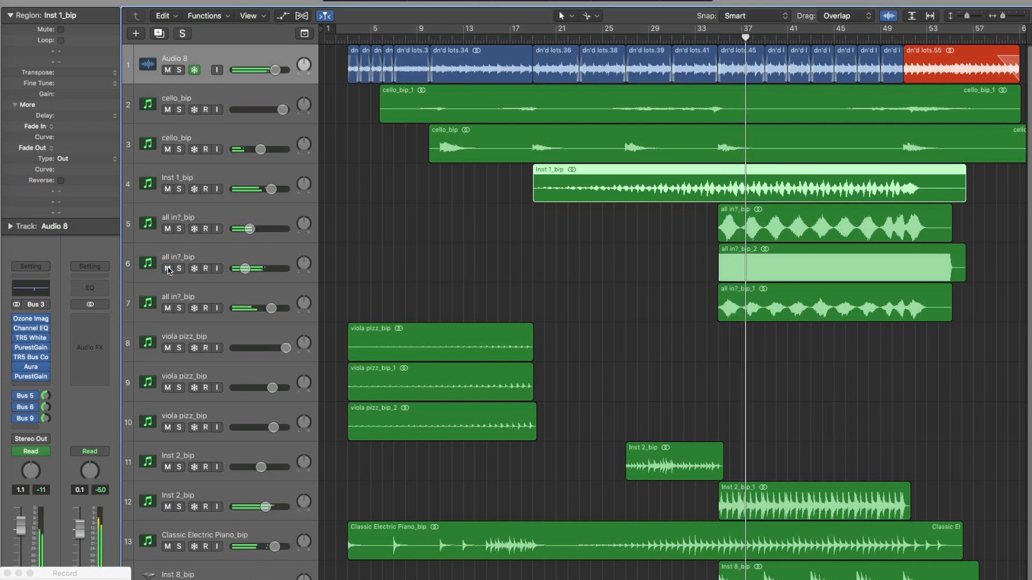
pyautogui.click(168, 269)
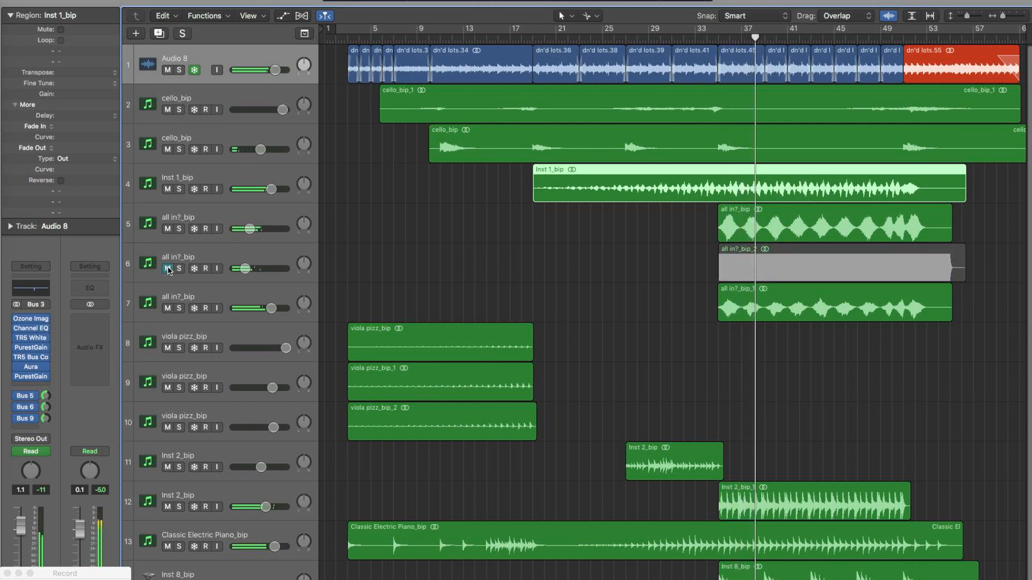
pyautogui.click(168, 269)
pyautogui.click(168, 269)
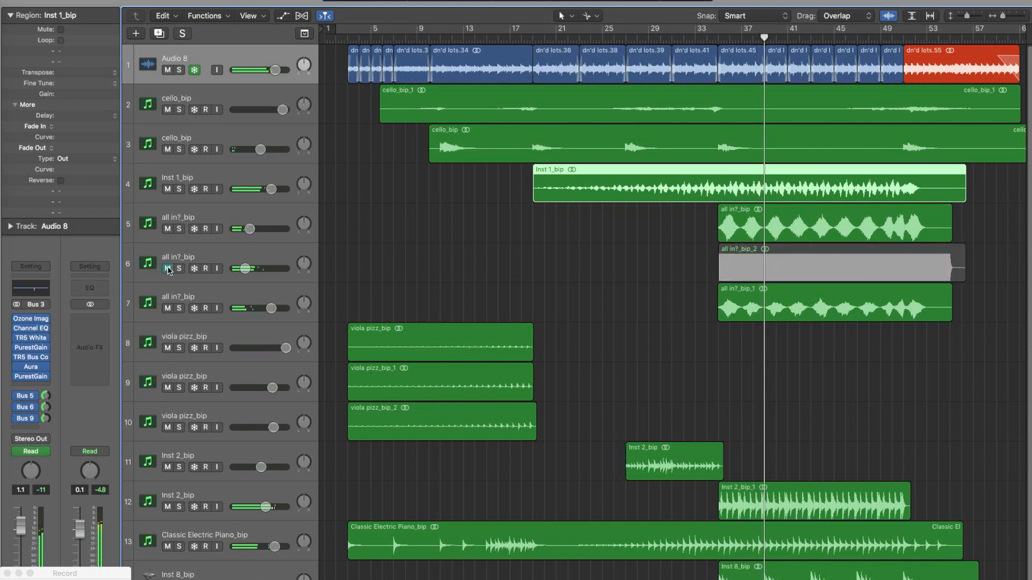
pyautogui.click(167, 268)
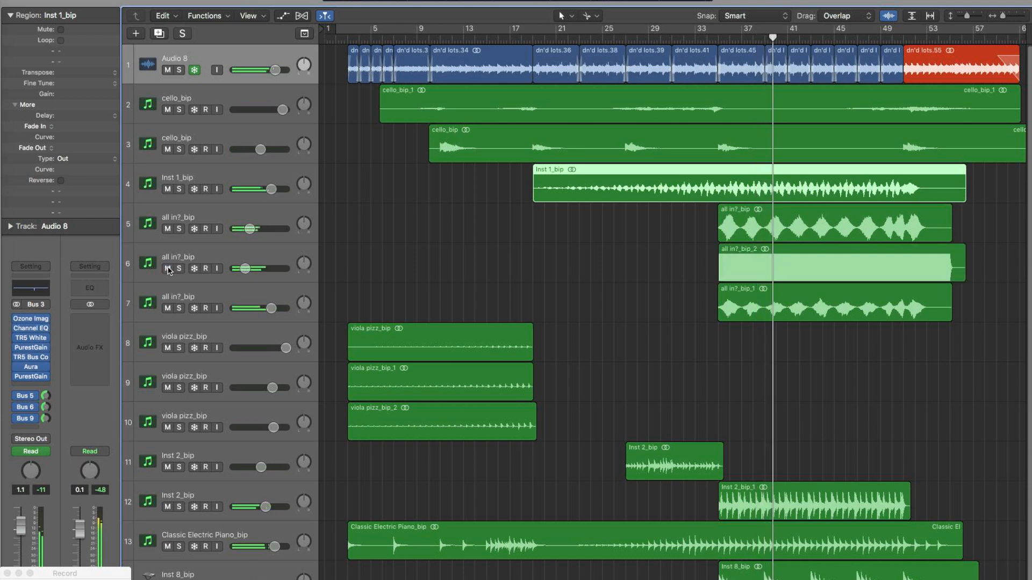
pyautogui.click(167, 268)
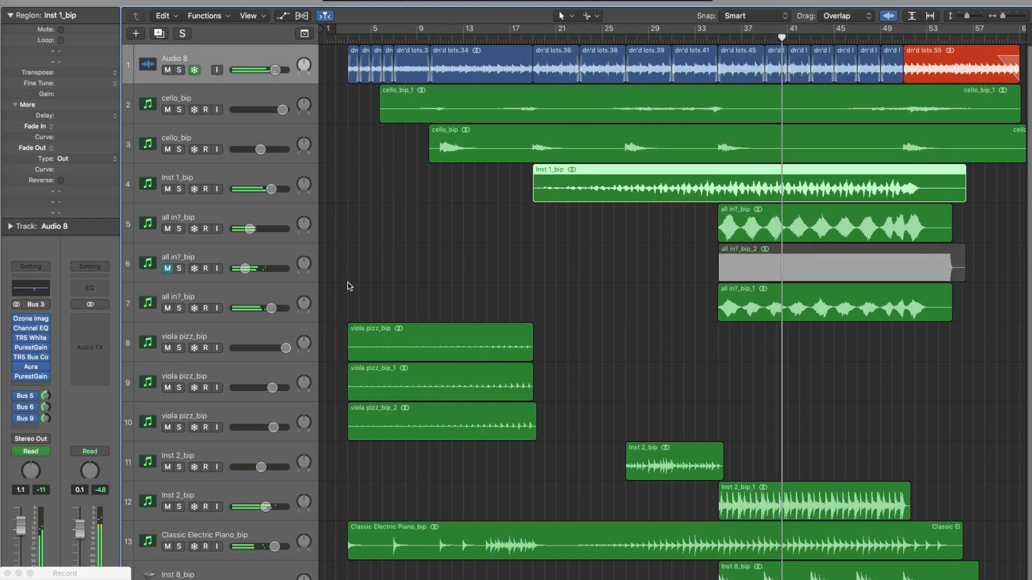
pyautogui.click(168, 269)
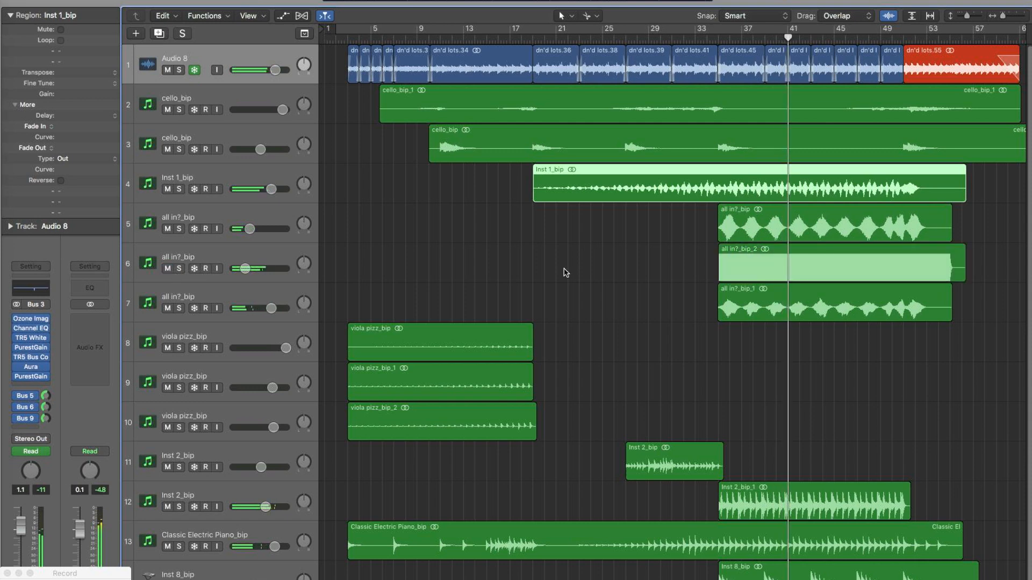
pyautogui.press('space')
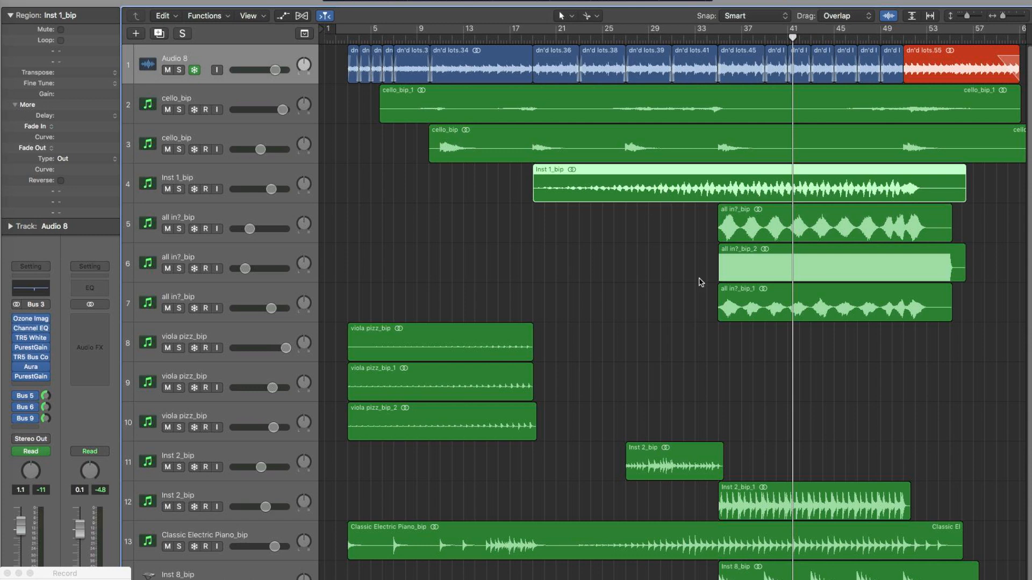
# - Solo both Inst 2_bip tracks, audition them from about bars 29 and 36, and turn off both solos
pyautogui.scroll(-1, 701, 433)
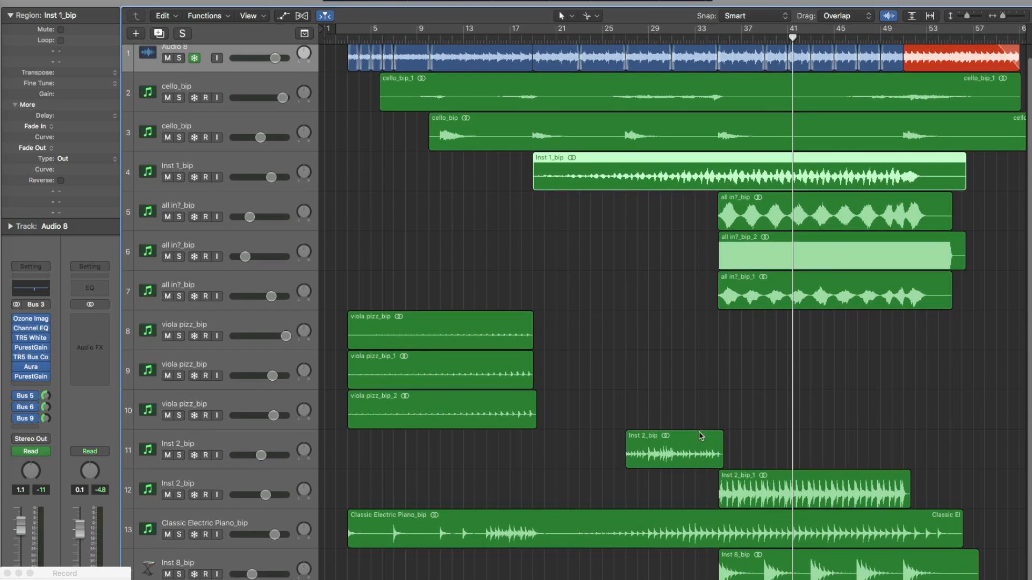
pyautogui.click(180, 457)
pyautogui.click(179, 495)
pyautogui.click(649, 283)
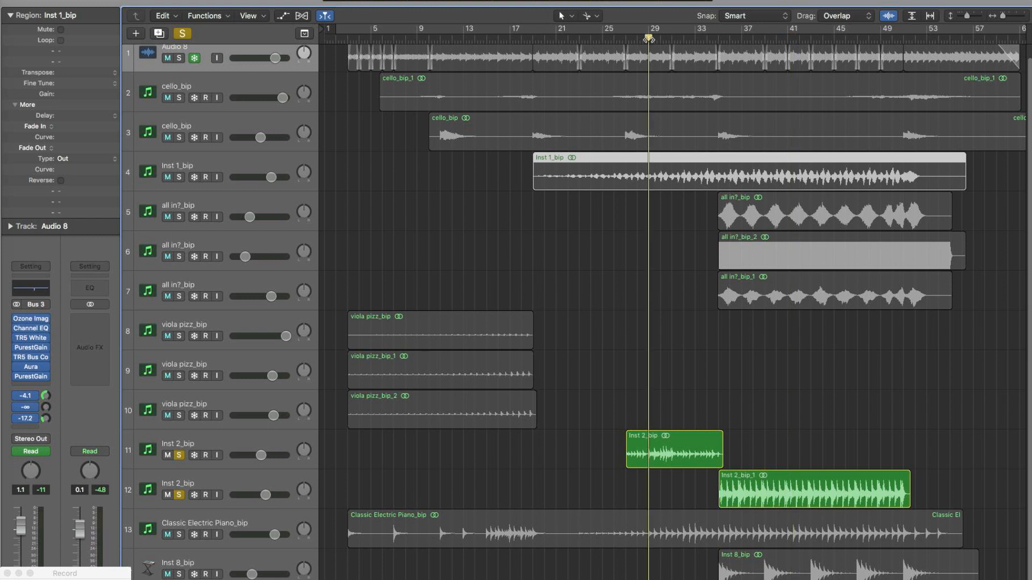
pyautogui.press('space')
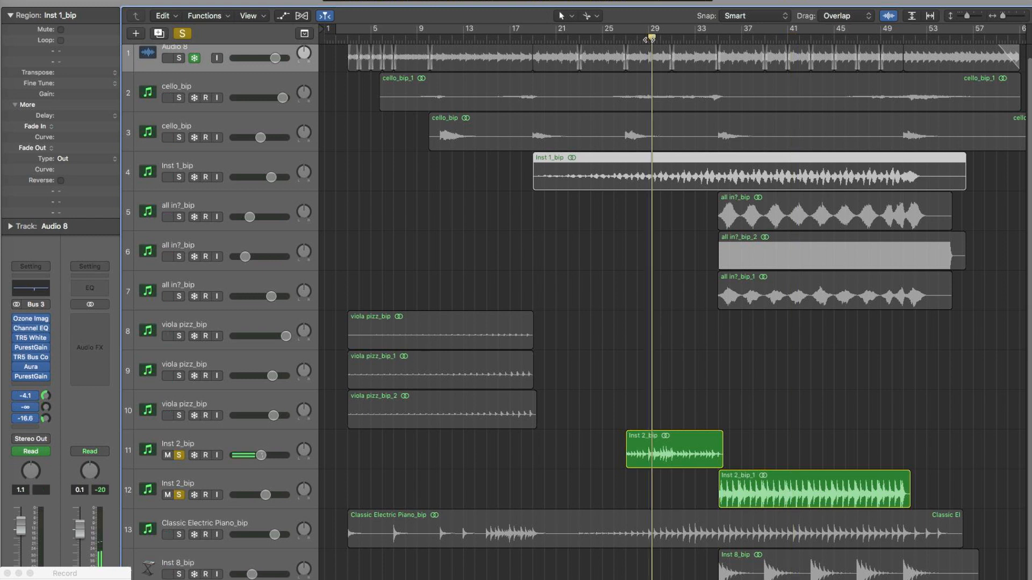
pyautogui.click(730, 38)
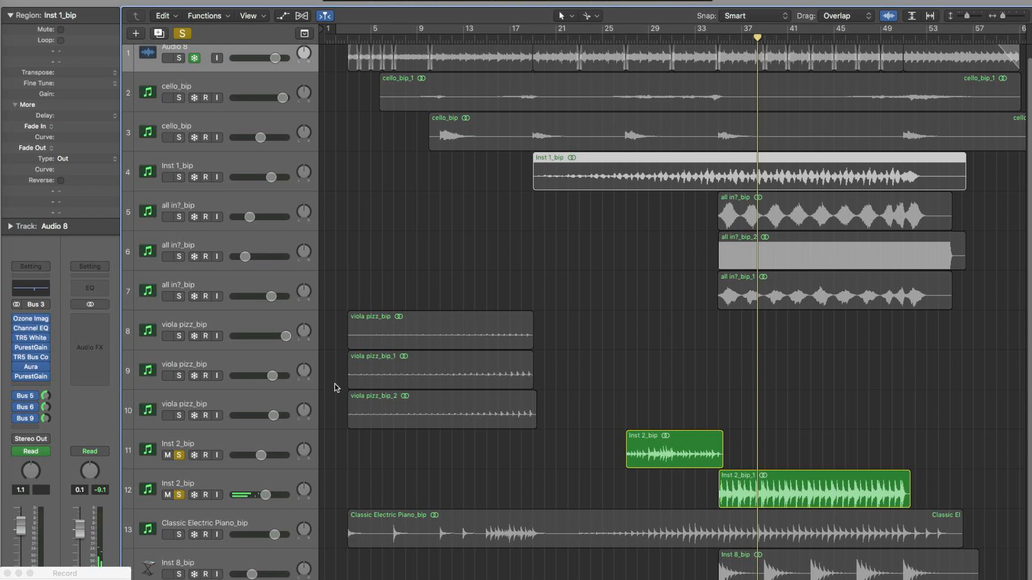
pyautogui.click(179, 455)
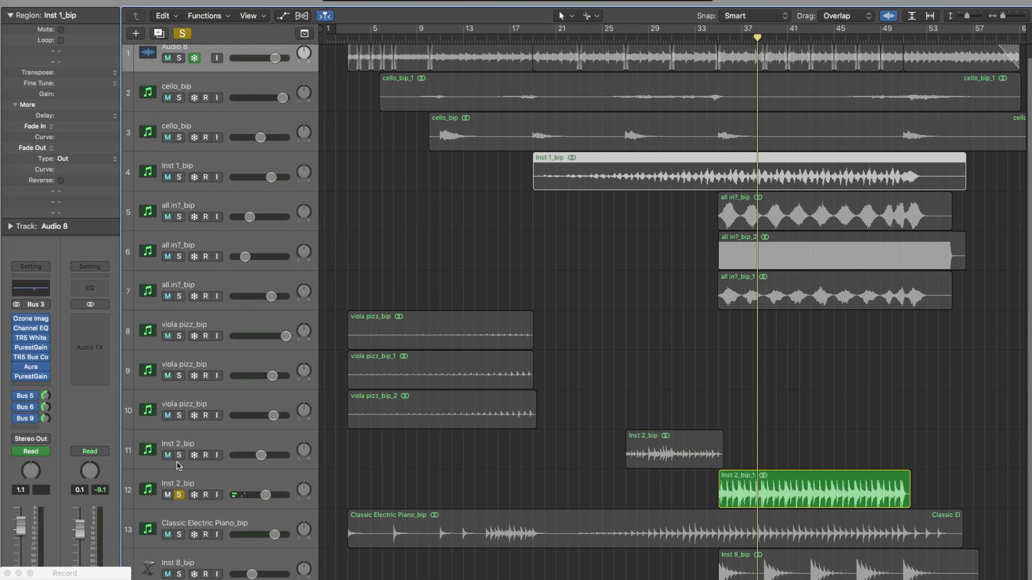
pyautogui.click(180, 494)
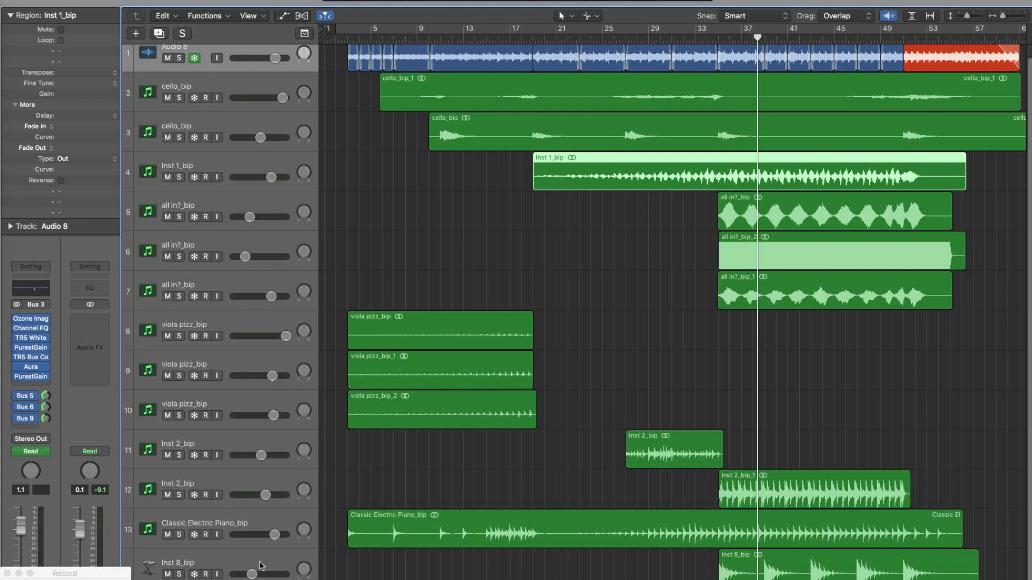
# - Solo the Inst 8_bip track, audition it from about bars 35 and 46, and turn its solo off
pyautogui.click(179, 574)
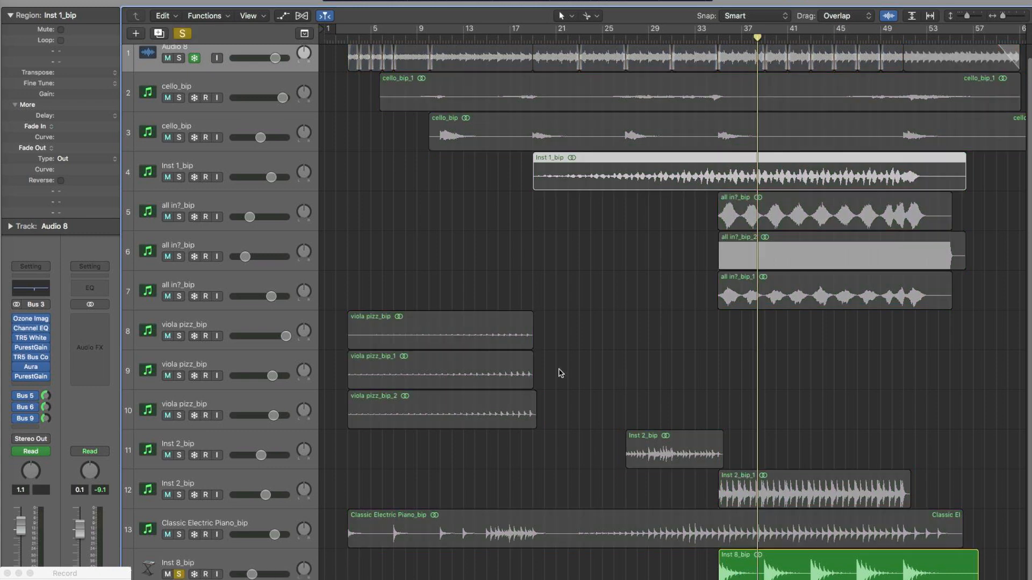
pyautogui.click(721, 35)
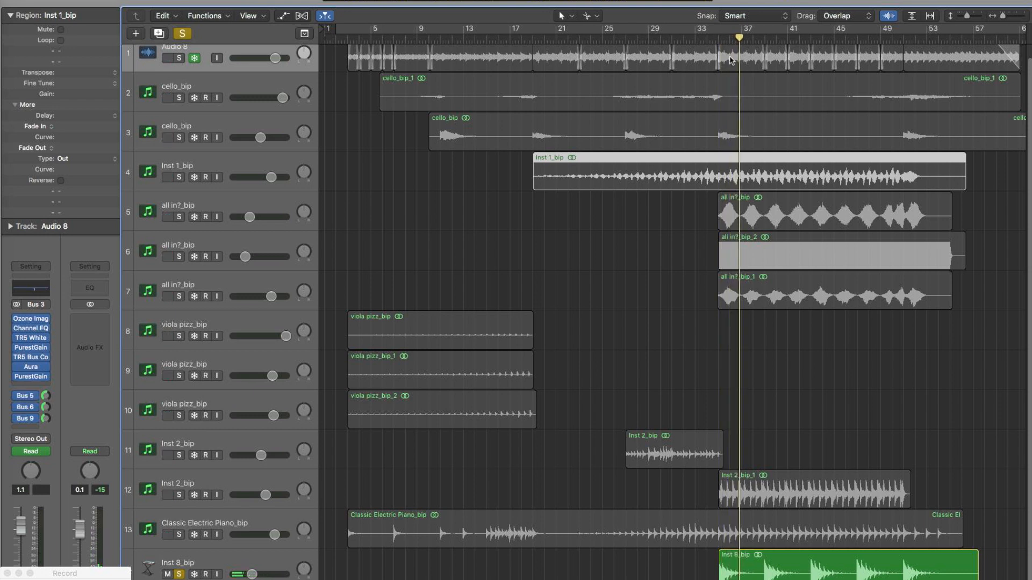
pyautogui.click(845, 38)
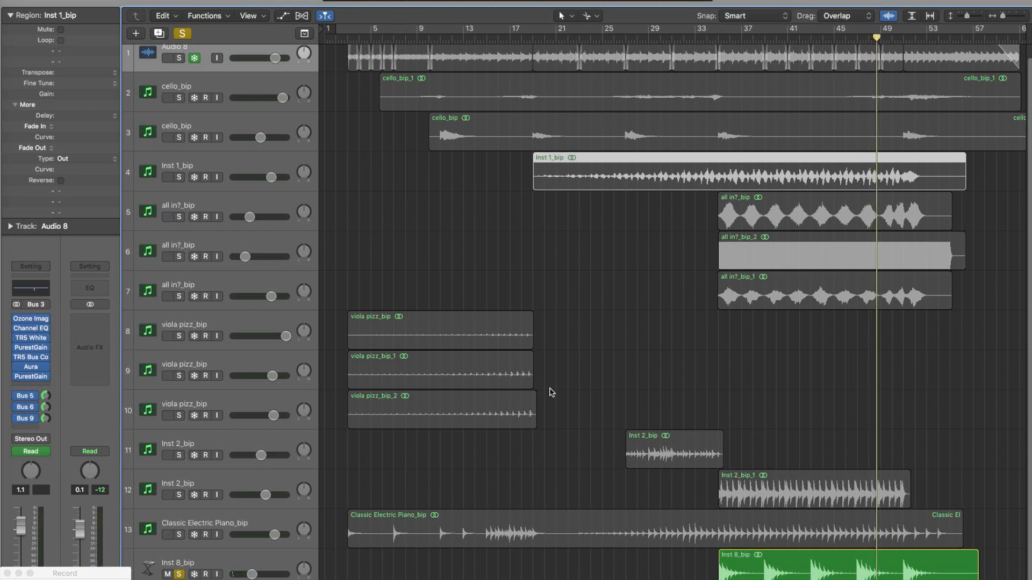
pyautogui.click(181, 575)
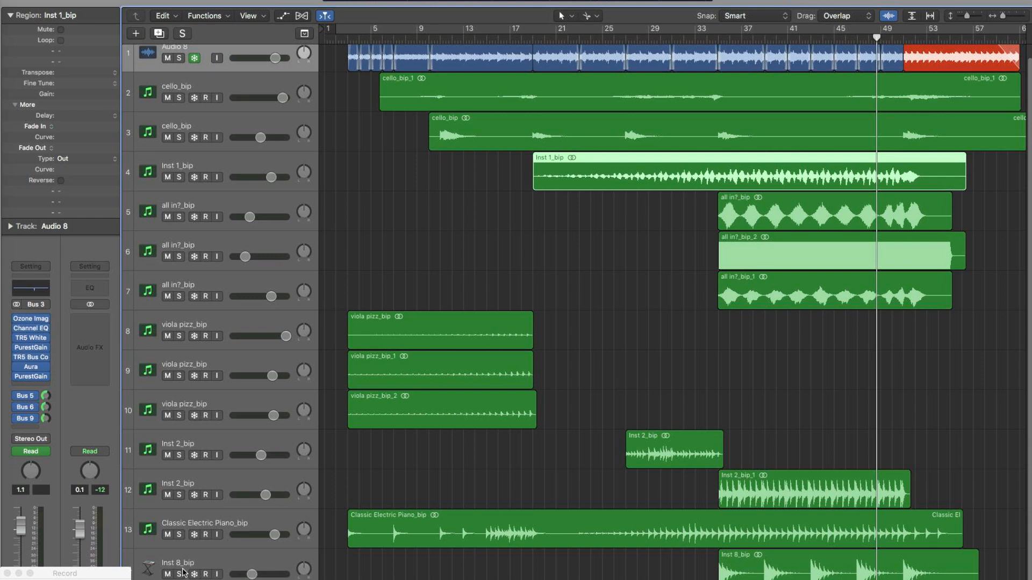
# - Select the dn'd lots.55 region at the end of Audio 8 and enlarge all track heights to inspect the waveforms
pyautogui.scroll(1, 430, 524)
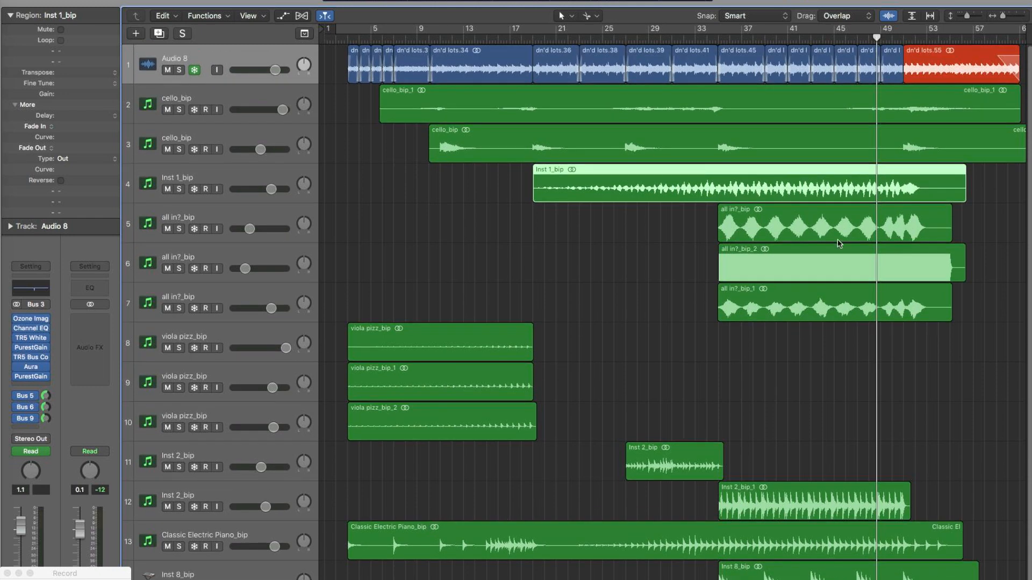
pyautogui.click(938, 67)
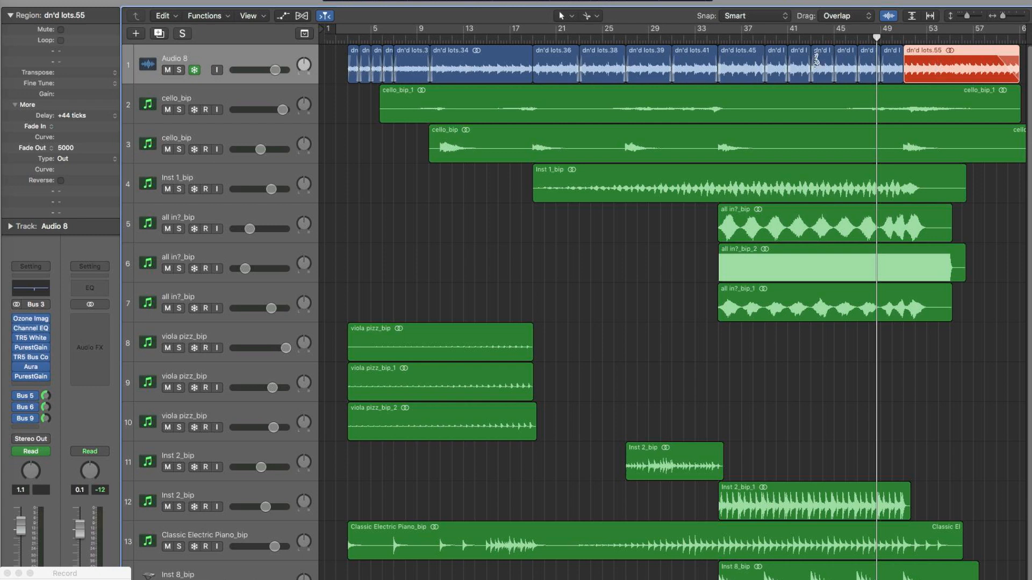
pyautogui.press('super+Down')
pyautogui.press('super+Down')
pyautogui.press('super+Down')
pyautogui.press('super+Down')
pyautogui.press('super+Down')
pyautogui.press('super+Down')
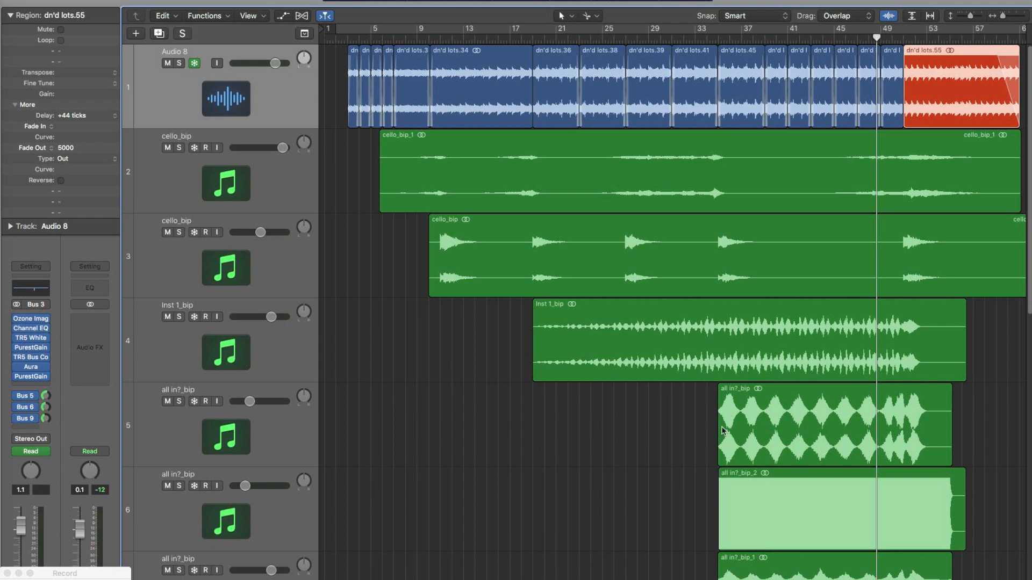
pyautogui.hscroll(3, 675, 301)
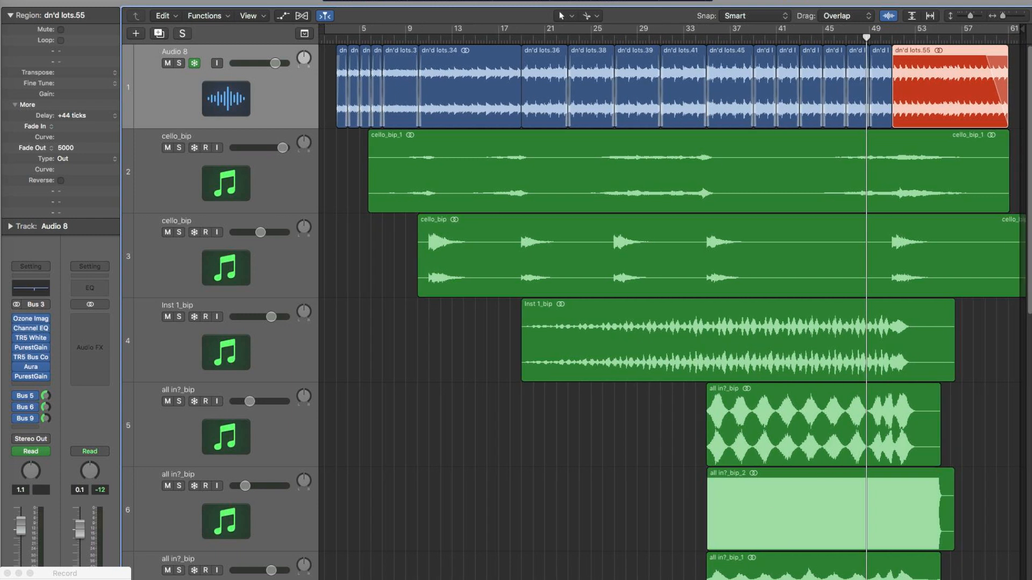
# - Solo the Audio 8 track and play it from the start of the dn'd lots.55 region to the end
pyautogui.click(886, 38)
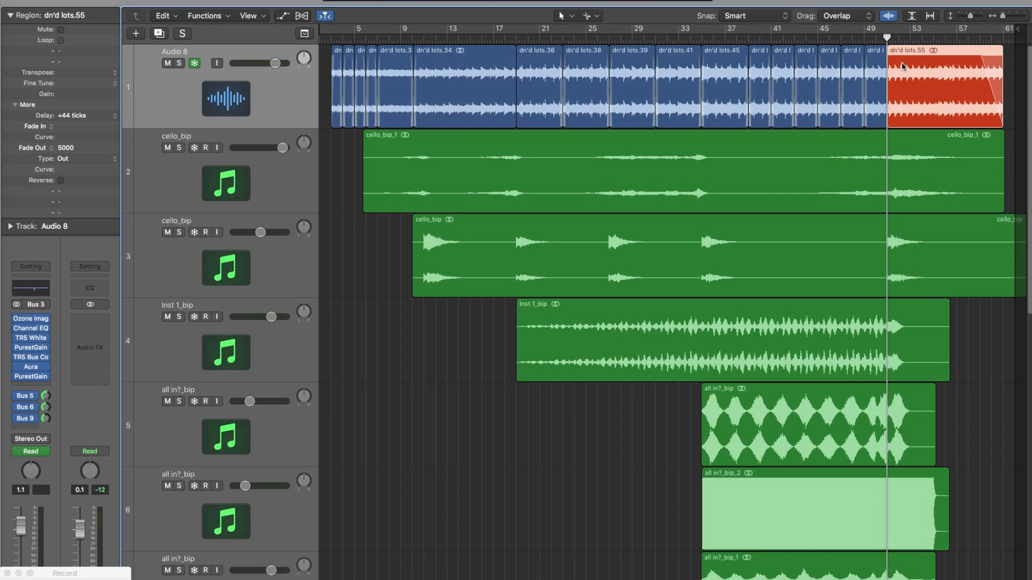
pyautogui.click(178, 64)
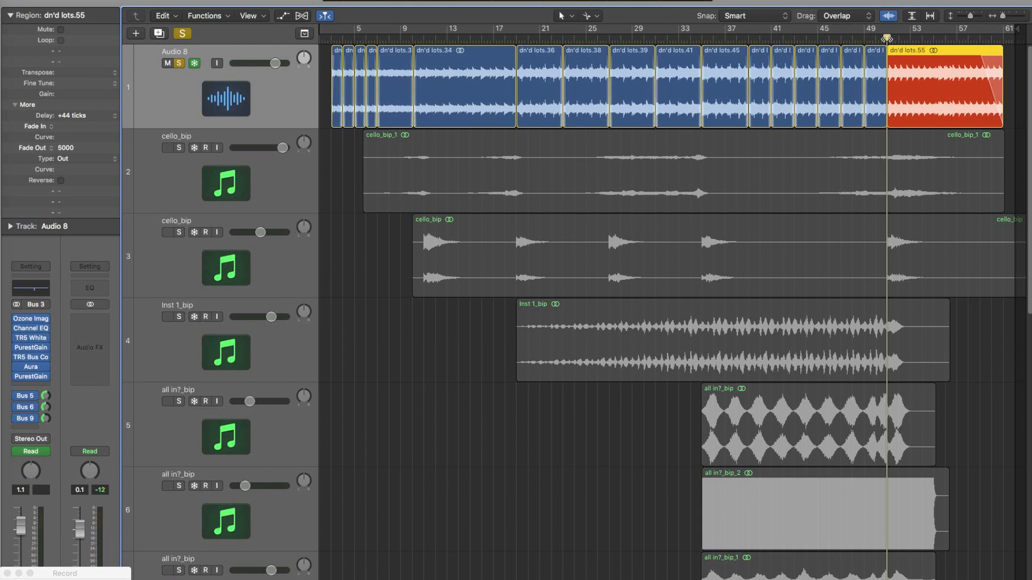
pyautogui.press('space')
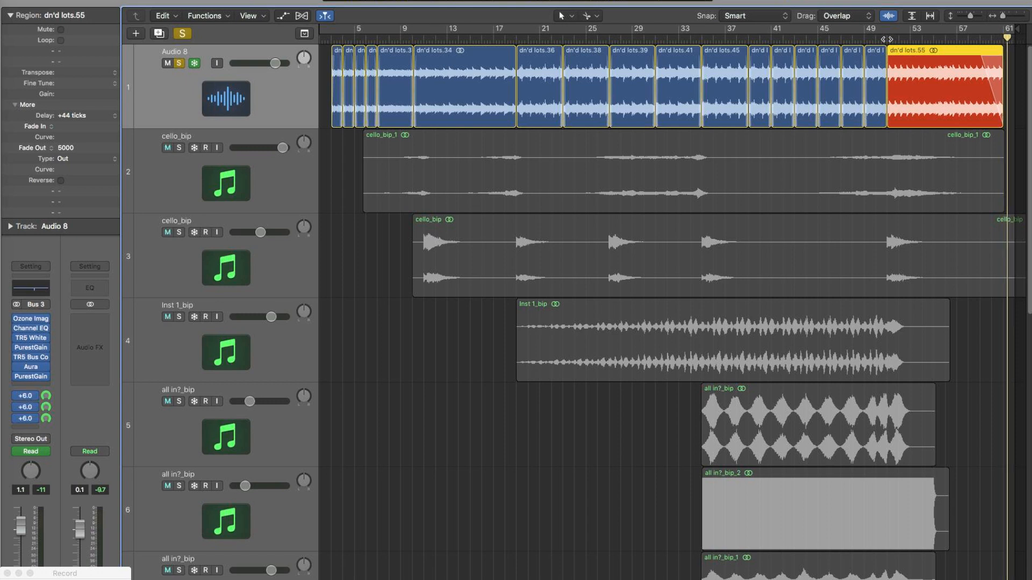
# - Show track automation and display Audio 8's Send 1 → Aux 4 and Send 2 → Aux 5 curves in turn
pyautogui.click(282, 15)
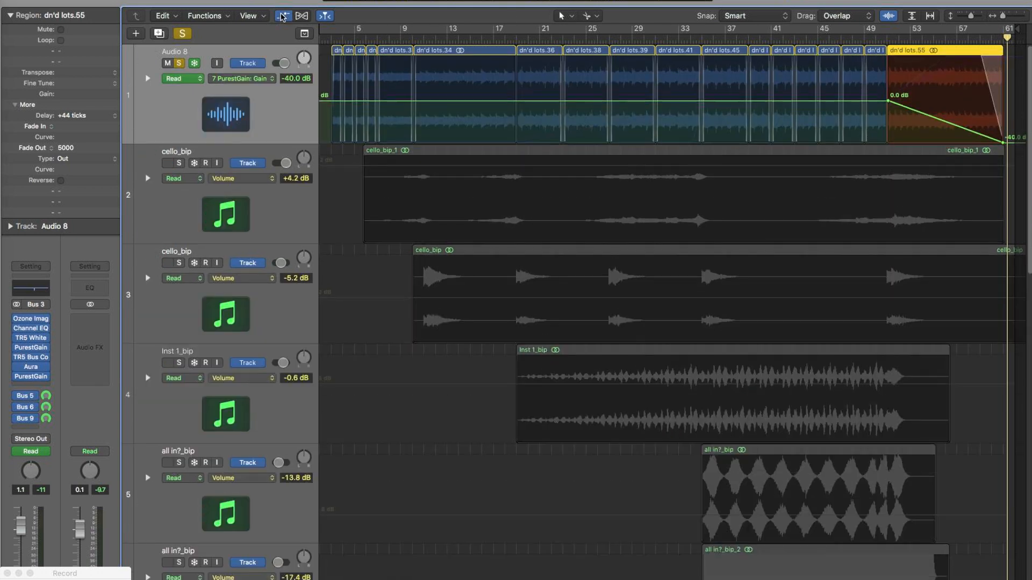
pyautogui.click(246, 79)
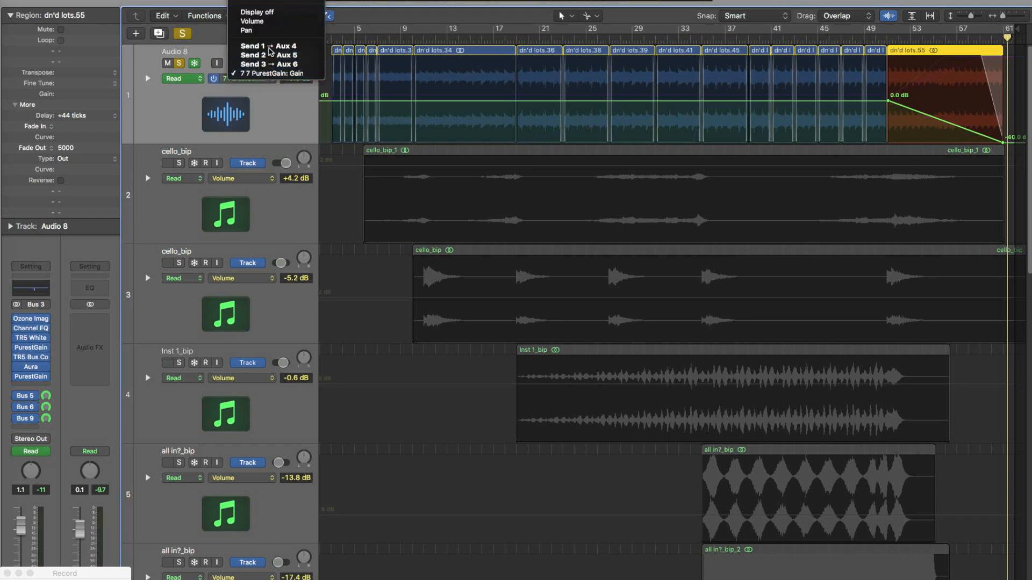
pyautogui.click(268, 46)
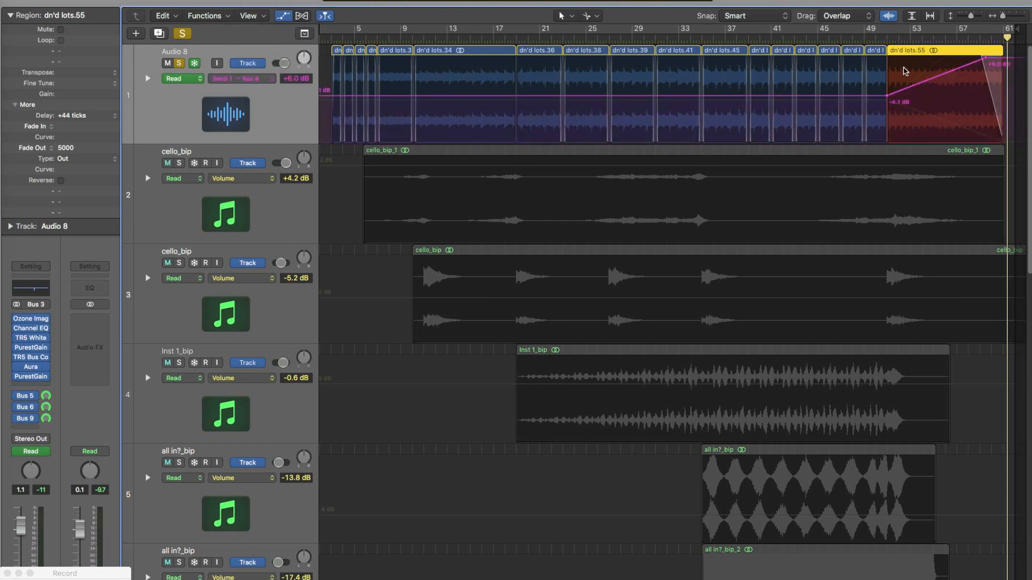
pyautogui.click(252, 80)
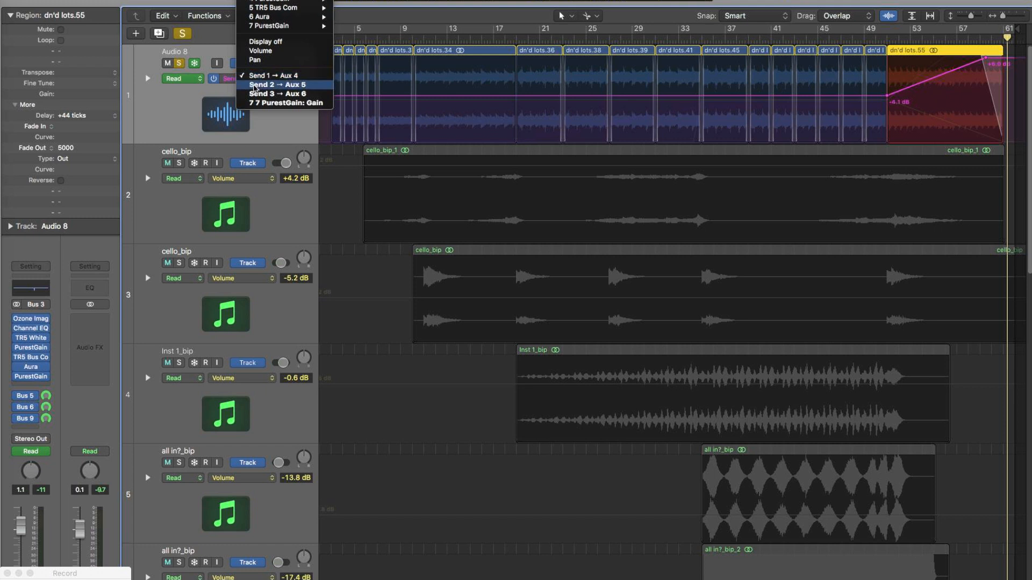
pyautogui.click(255, 85)
# - Display Audio 8's Send 3 → Aux 6 and 7 PurestGain: Gain automation curves in turn, and hide the automation
pyautogui.click(247, 79)
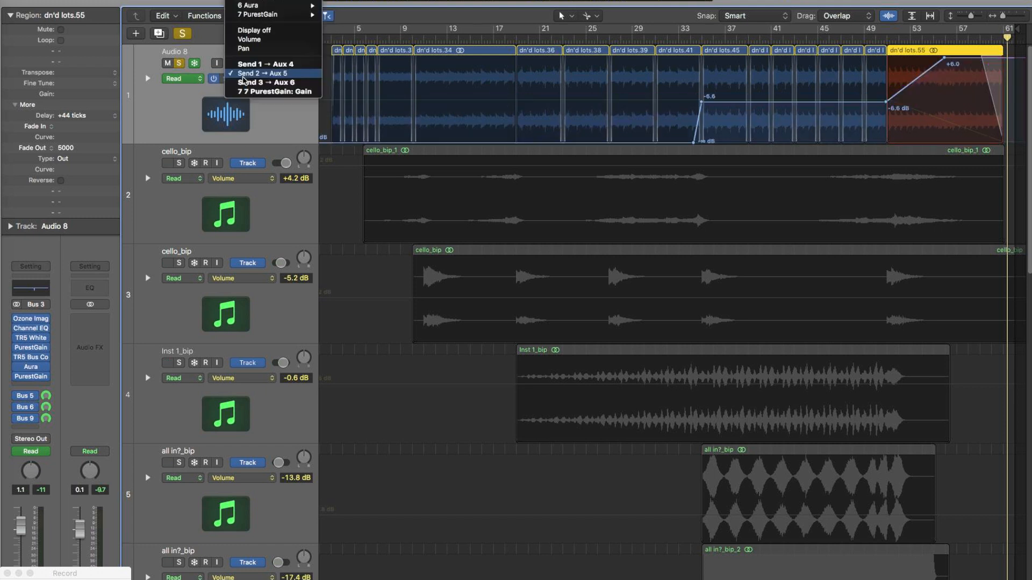
pyautogui.click(244, 88)
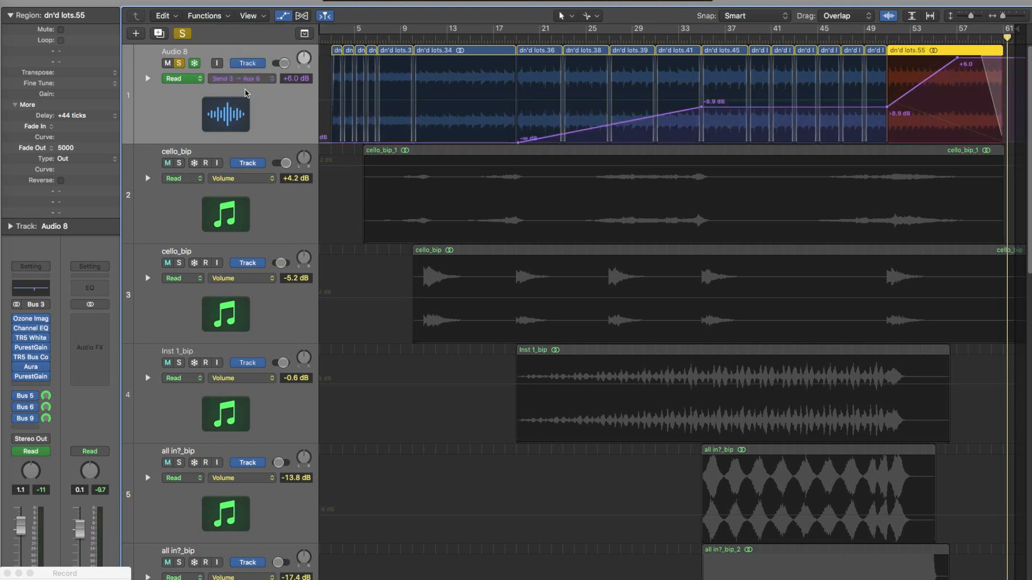
pyautogui.click(247, 79)
pyautogui.click(250, 85)
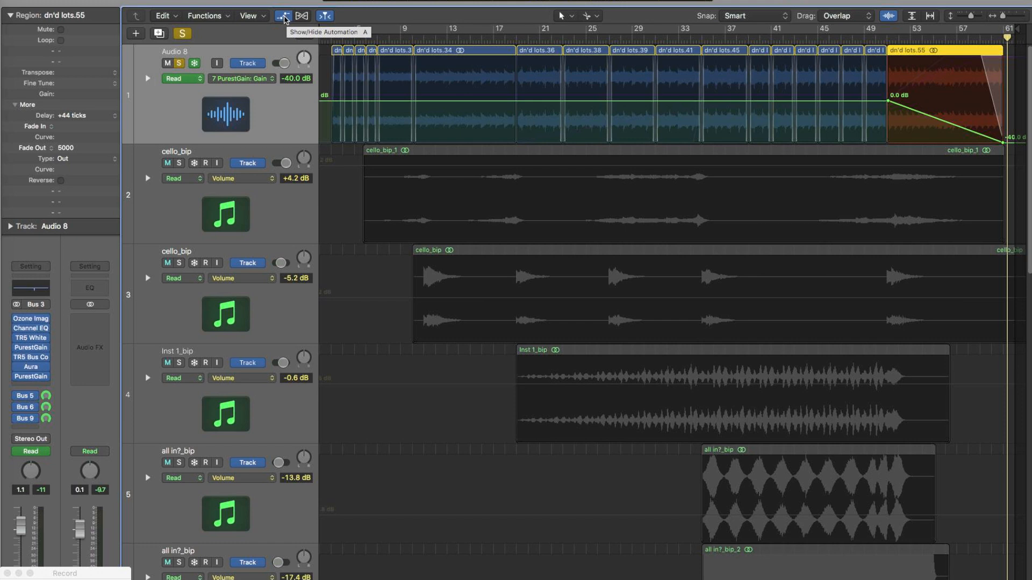
pyautogui.click(284, 16)
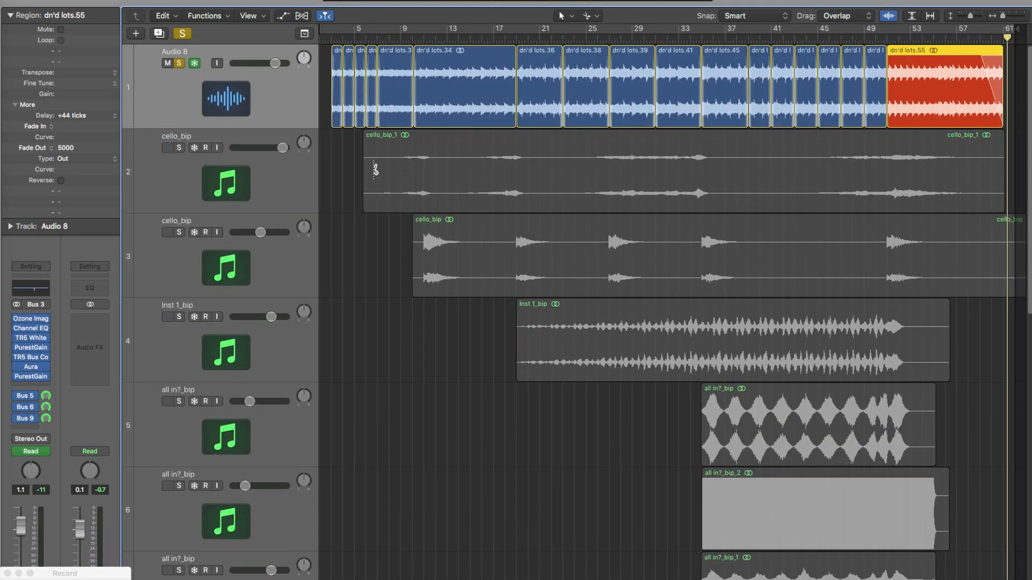
pyautogui.scroll(-3, 375, 170)
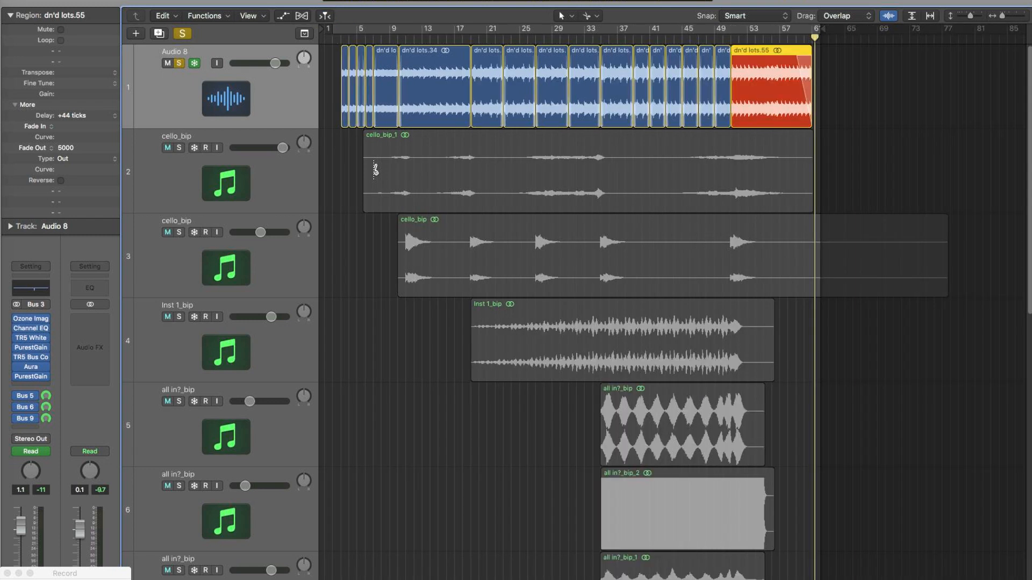